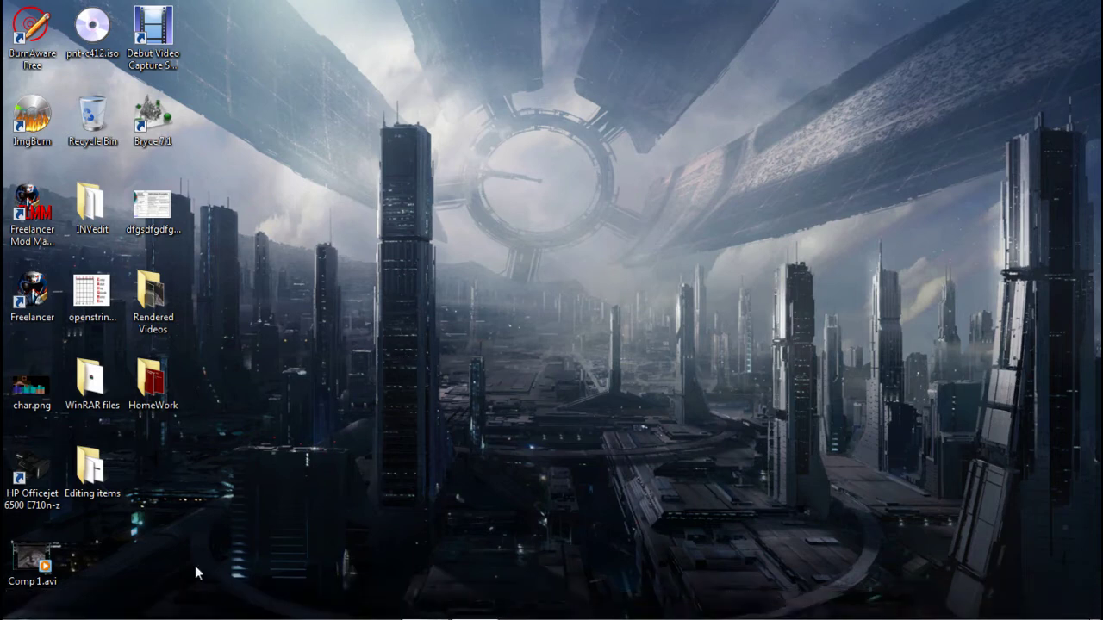
- Open and dismiss the Start menu, then drag across the desktop
{"action": "left_click", "coordinate": [26, 607]}
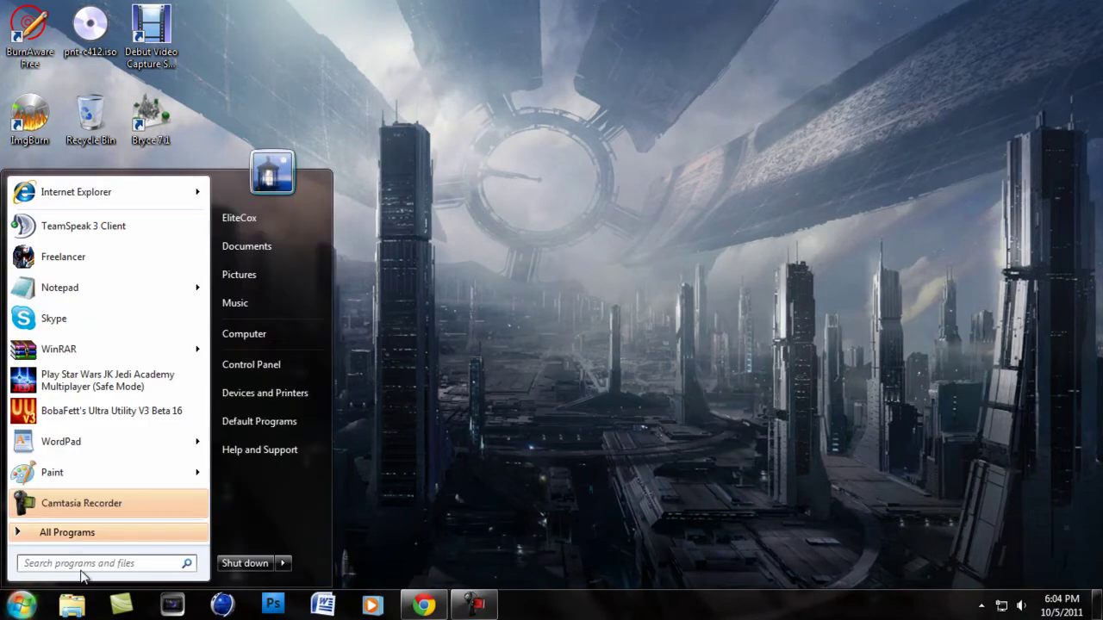
{"action": "left_click", "coordinate": [532, 419]}
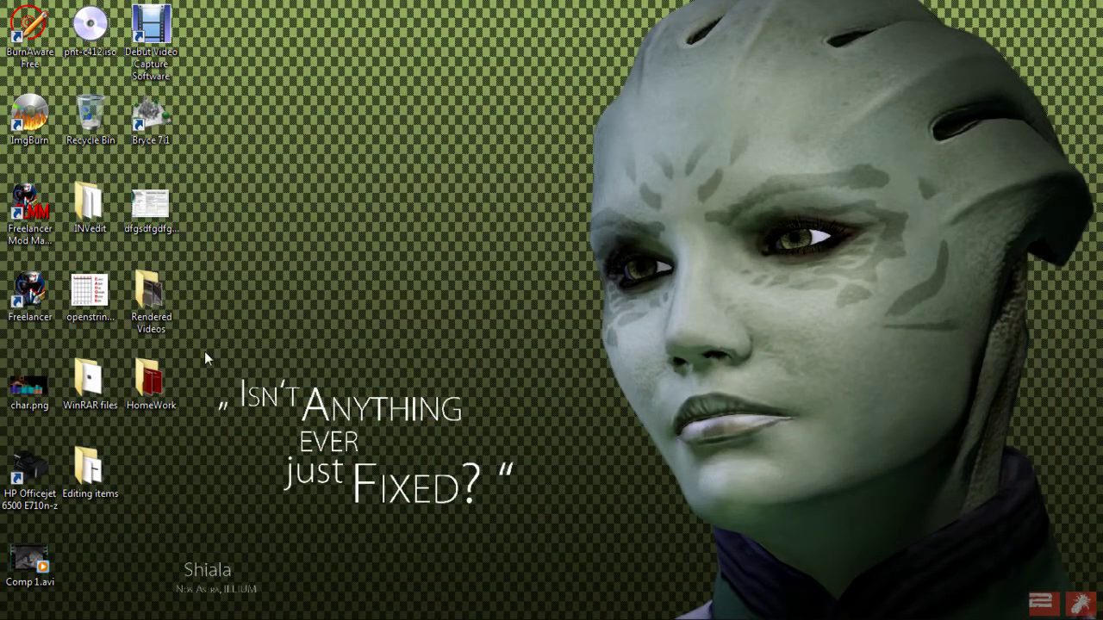
{"action": "left_click_drag", "start_coordinate": [205, 351], "coordinate": [528, 519]}
- Search 'sound' from the Start menu, launch Sound Recorder and reposition its window
{"action": "left_click", "coordinate": [19, 607]}
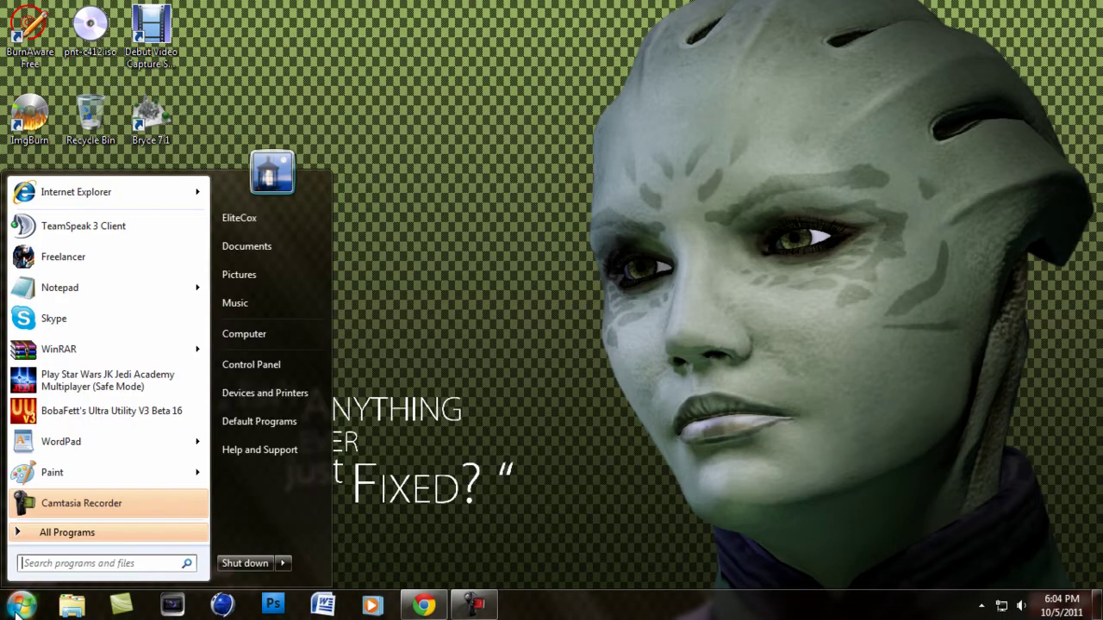
{"action": "left_click", "coordinate": [157, 566]}
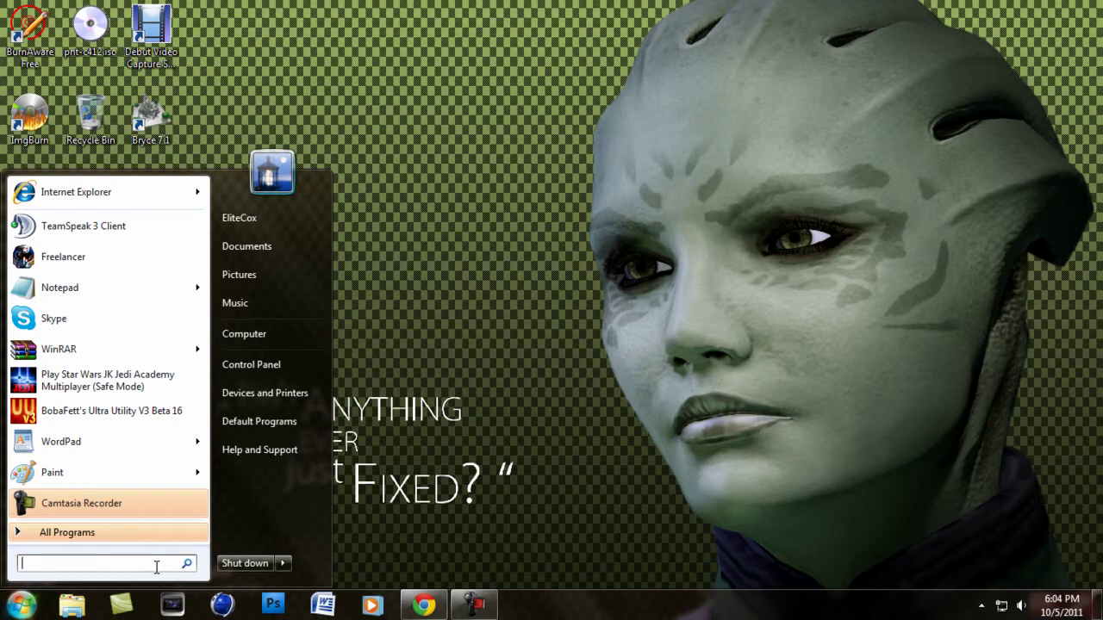
{"action": "type", "text": "sound"}
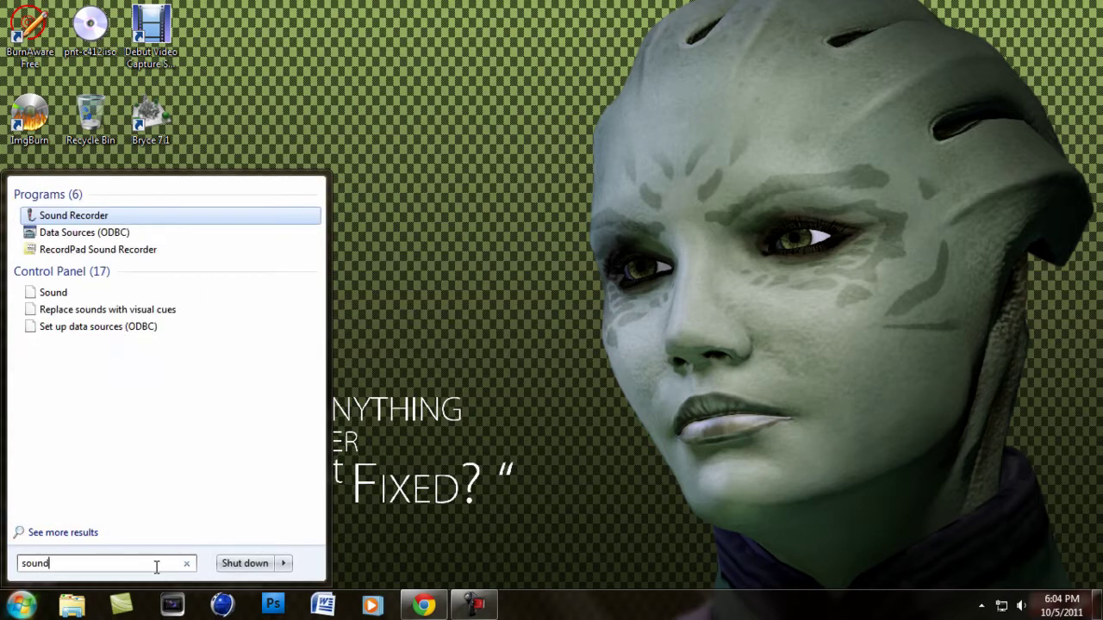
{"action": "left_click", "coordinate": [116, 216]}
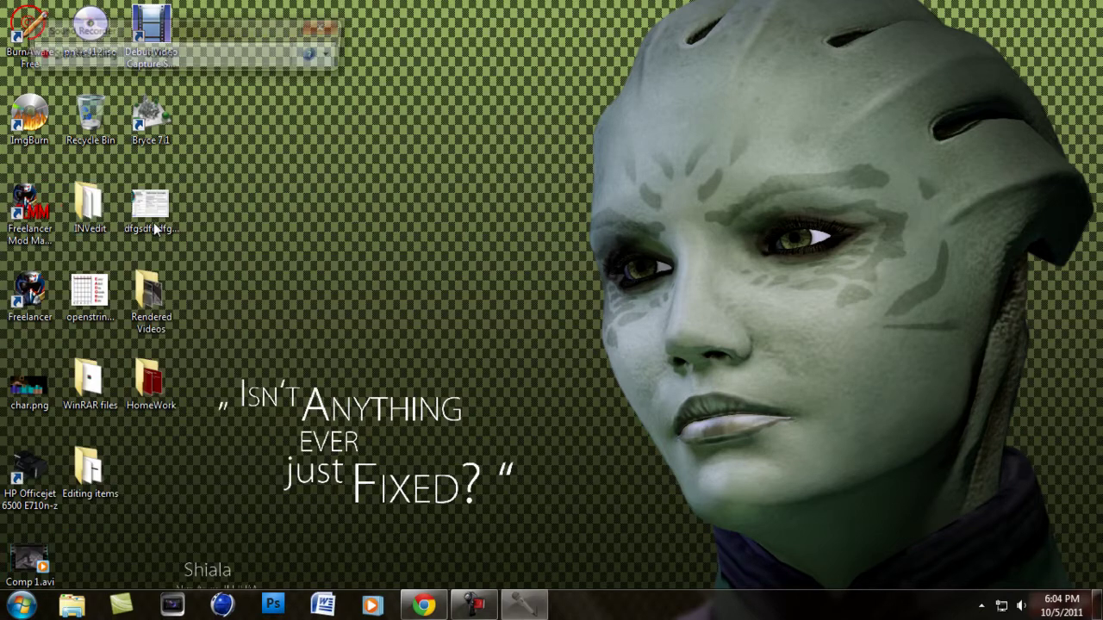
{"action": "left_click_drag", "start_coordinate": [221, 32], "coordinate": [205, 13]}
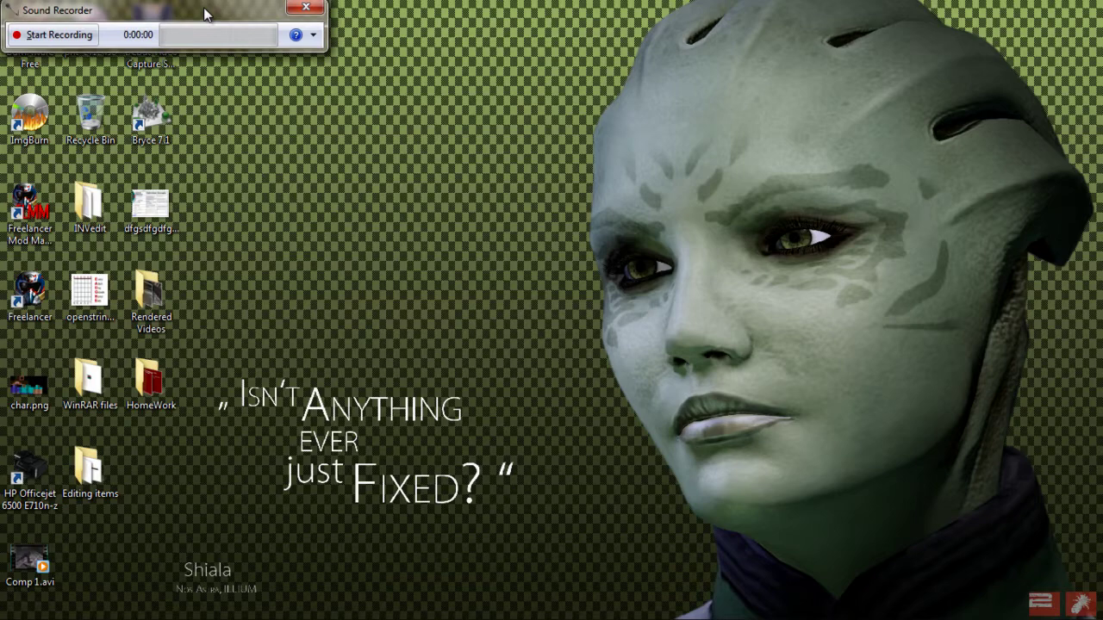
{"action": "left_click", "coordinate": [22, 605]}
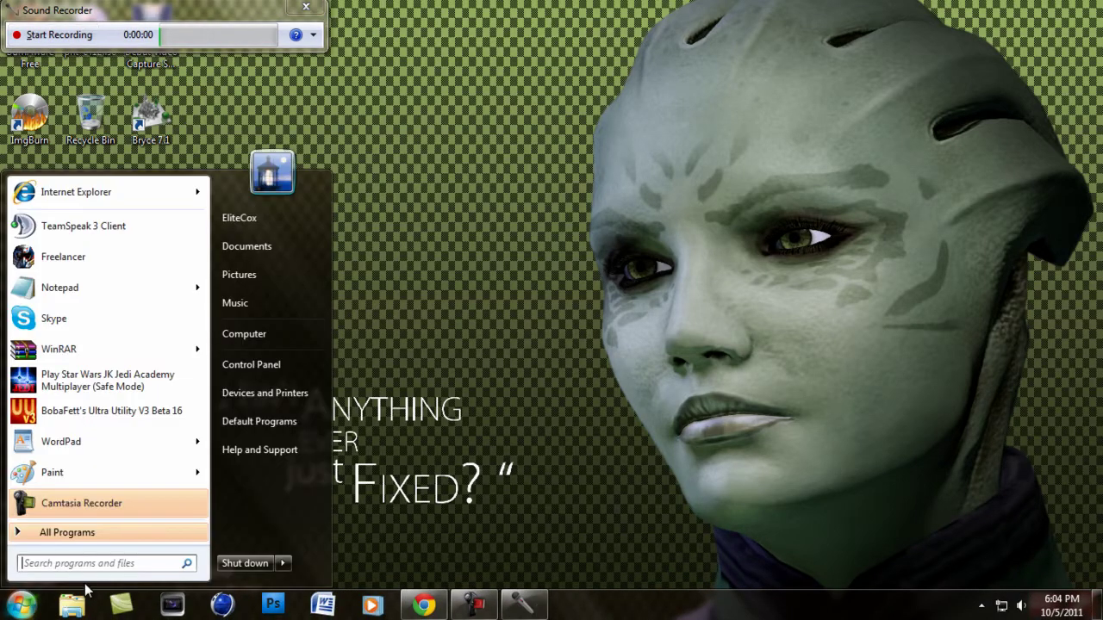
{"action": "left_click", "coordinate": [399, 493]}
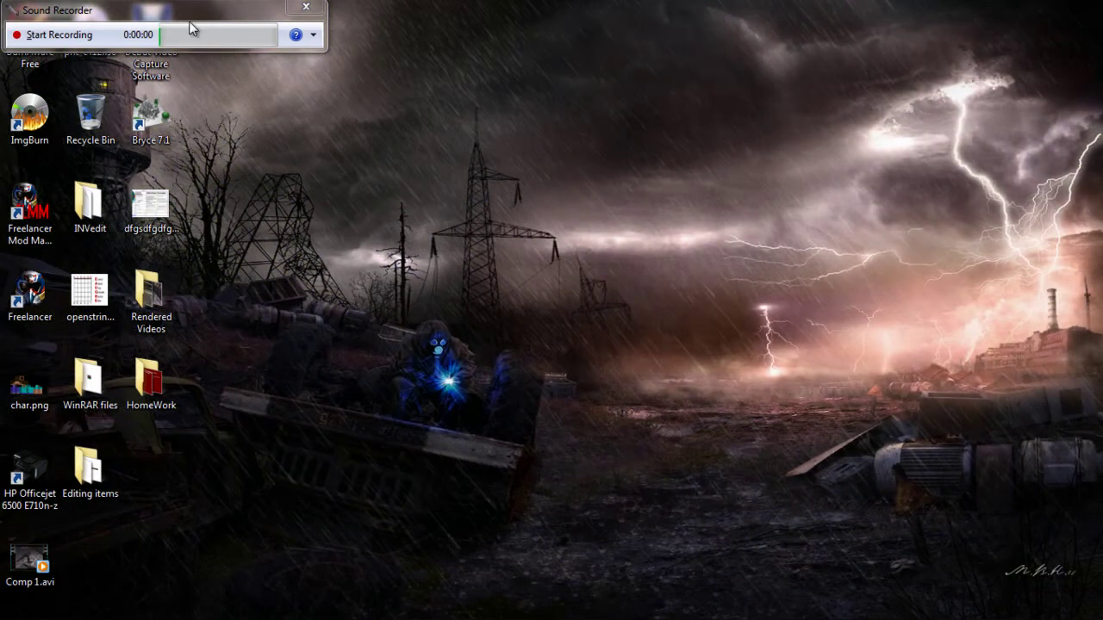
- Record about five seconds of commentary and save it to the Desktop as test.wma
{"action": "left_click", "coordinate": [66, 36]}
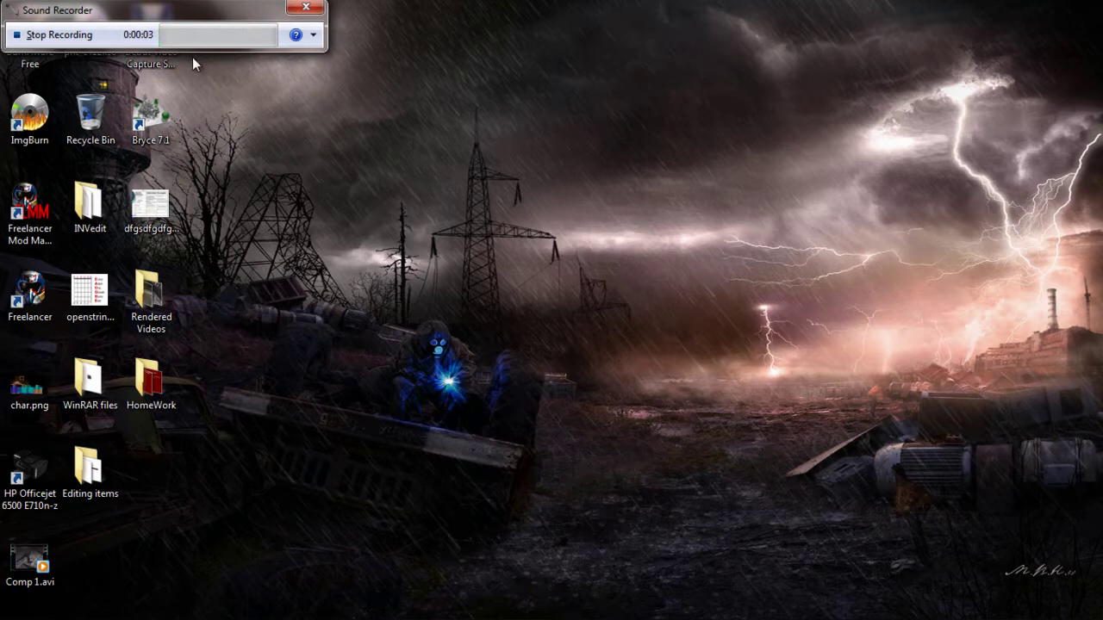
{"action": "left_click", "coordinate": [58, 35]}
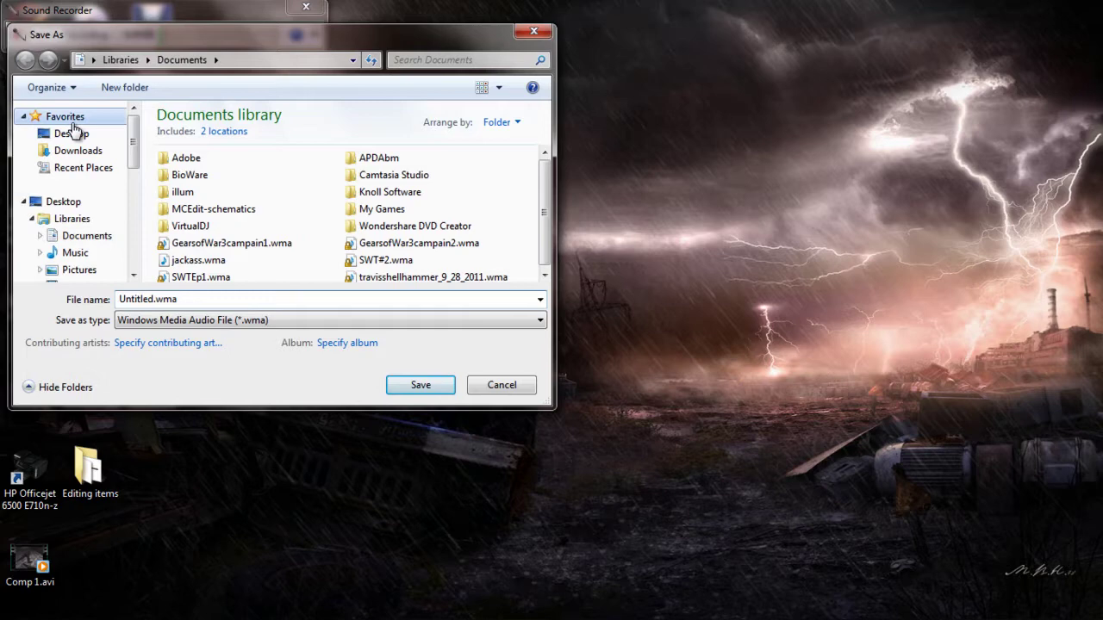
{"action": "left_click", "coordinate": [73, 134]}
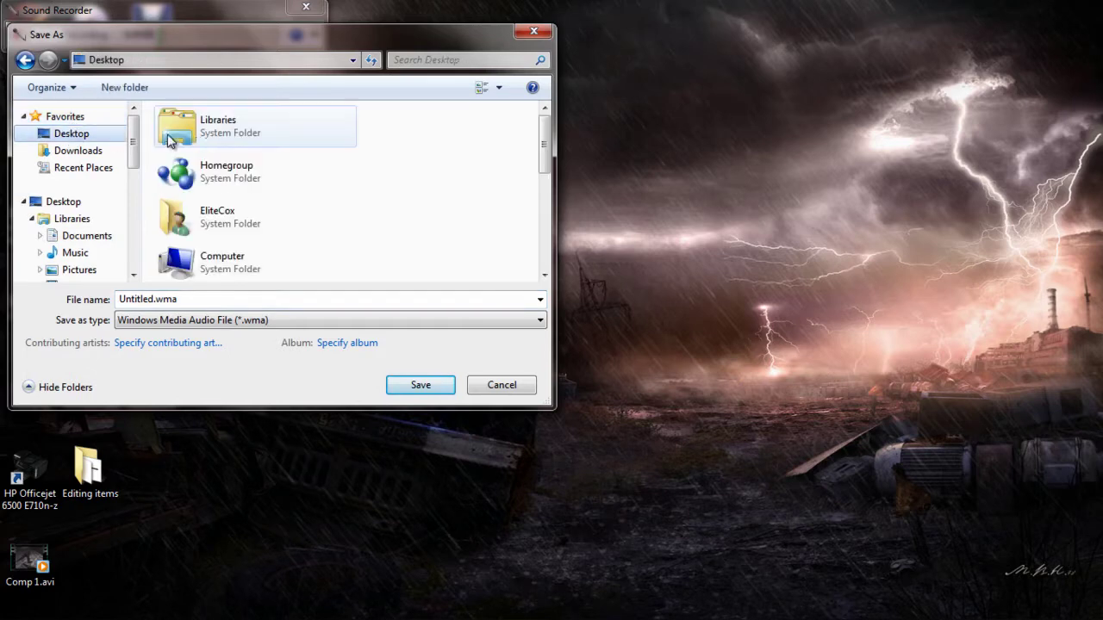
{"action": "double_click", "coordinate": [283, 299]}
{"action": "type", "text": "test"}
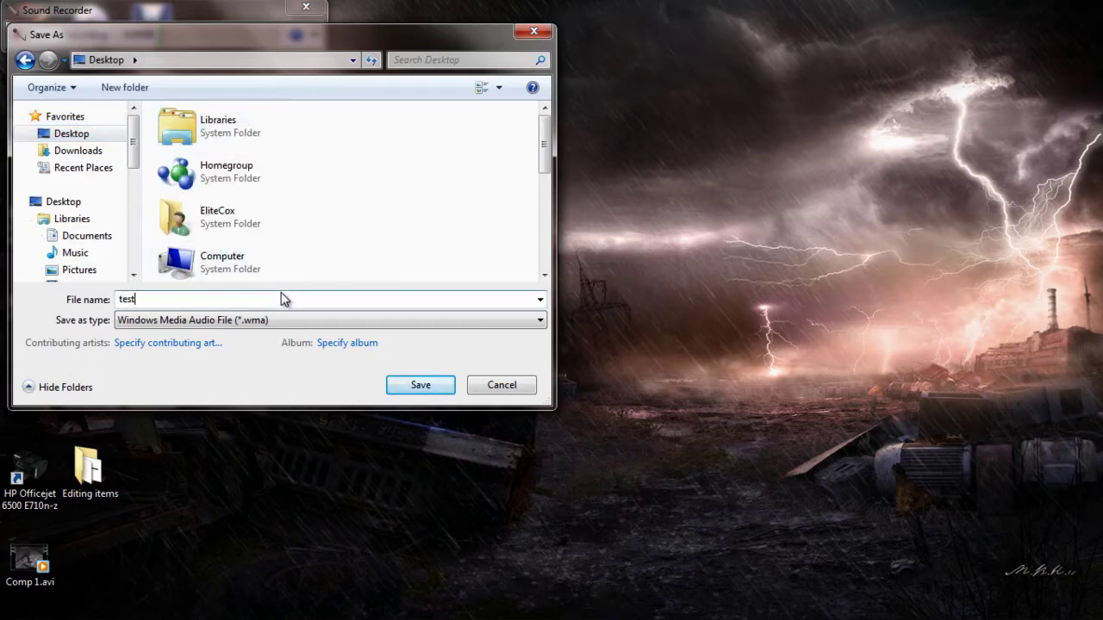
{"action": "key", "text": "Return"}
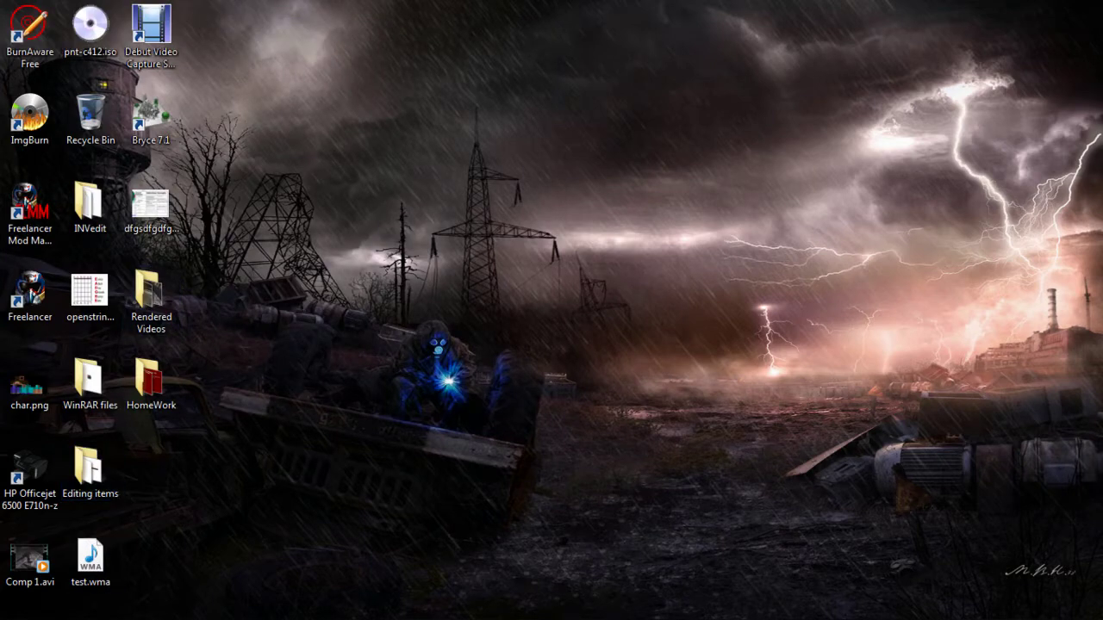
- Launch Vegas Pro and import test.wma from the Desktop into the project media
{"action": "left_click", "coordinate": [176, 605]}
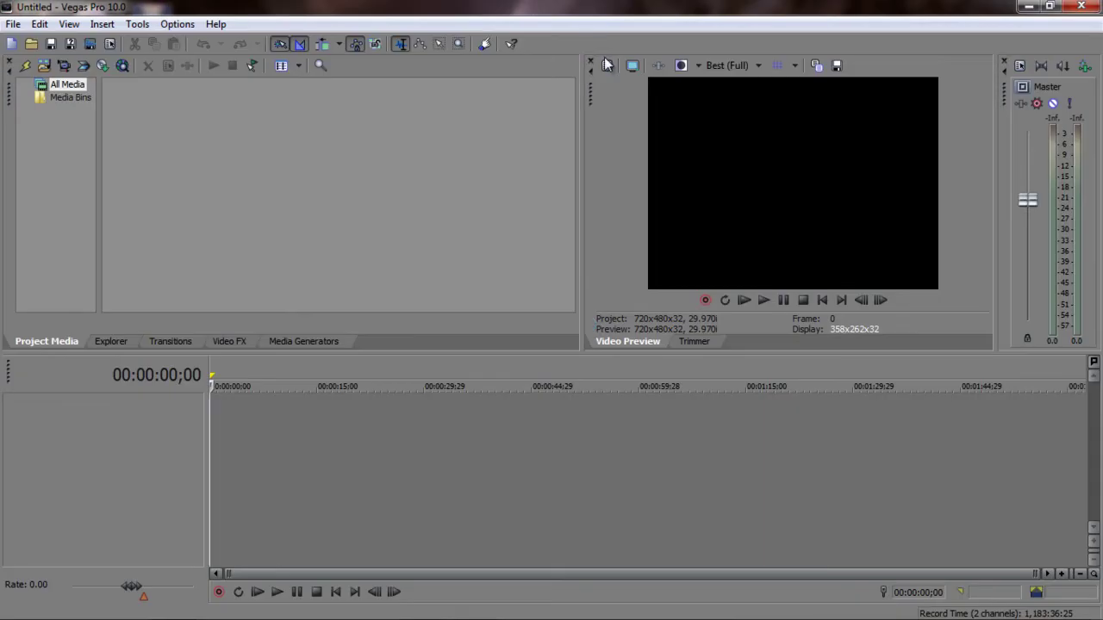
{"action": "left_click", "coordinate": [44, 66]}
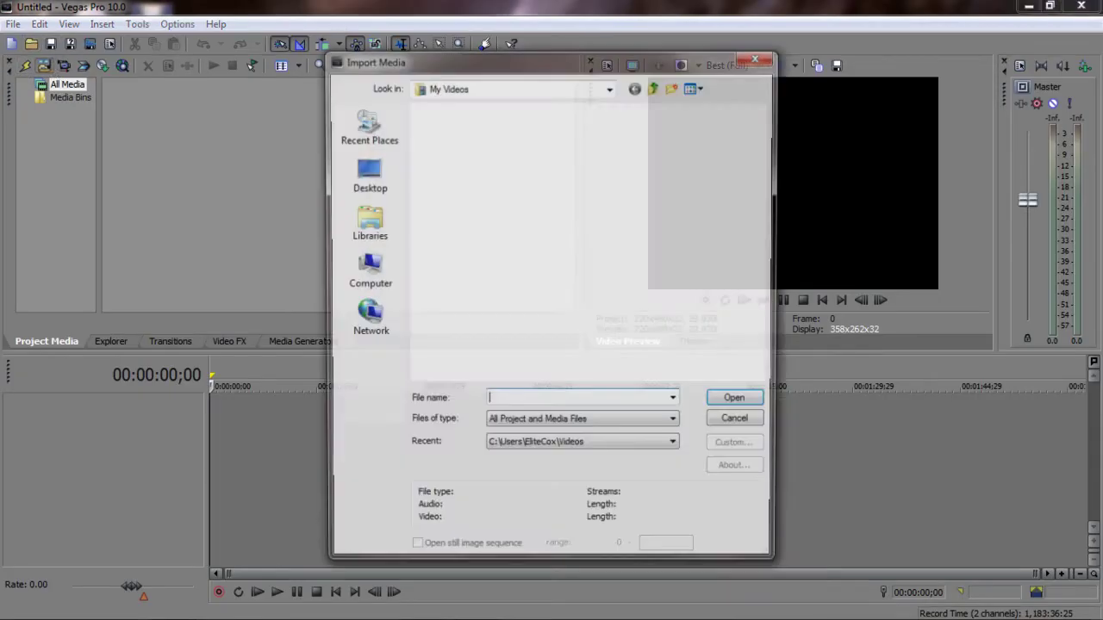
{"action": "mouse_move", "coordinate": [763, 159]}
{"action": "left_mouse_down"}
{"action": "mouse_move", "coordinate": [780, 293]}
{"action": "mouse_move", "coordinate": [739, 288]}
{"action": "left_mouse_up"}
{"action": "left_click", "coordinate": [366, 177]}
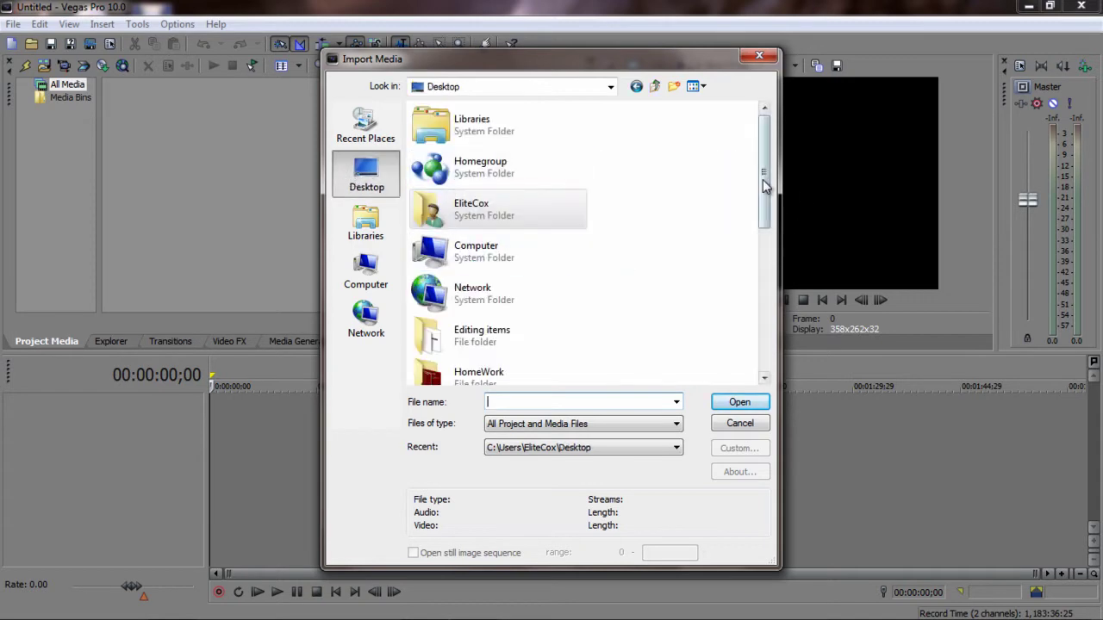
{"action": "left_click_drag", "start_coordinate": [762, 179], "coordinate": [764, 373]}
{"action": "left_click", "coordinate": [497, 365]}
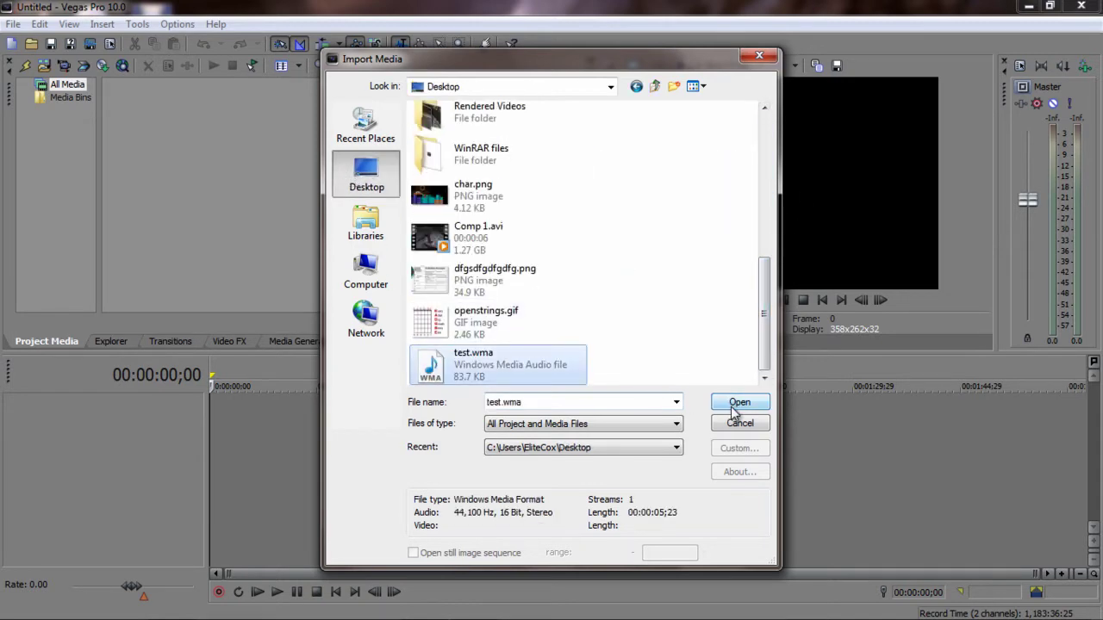
{"action": "left_click", "coordinate": [734, 402]}
- Dismiss the audio proxy notice and place test.wma at the timeline start
{"action": "left_click", "coordinate": [549, 295]}
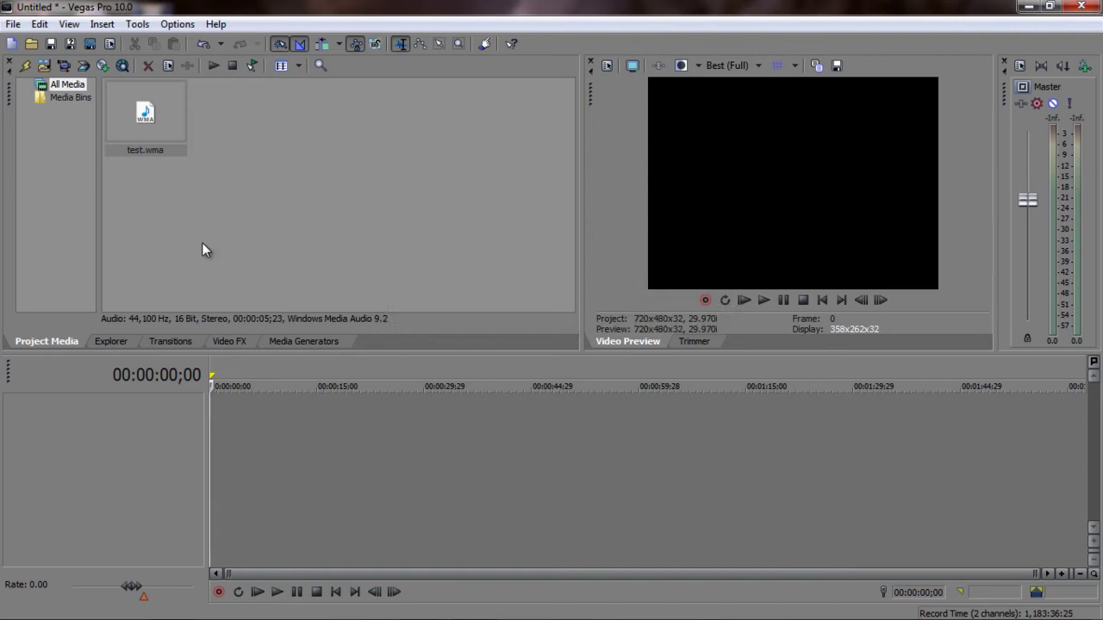
{"action": "left_click_drag", "start_coordinate": [160, 113], "coordinate": [268, 509]}
{"action": "left_click_drag", "start_coordinate": [214, 479], "coordinate": [215, 474]}
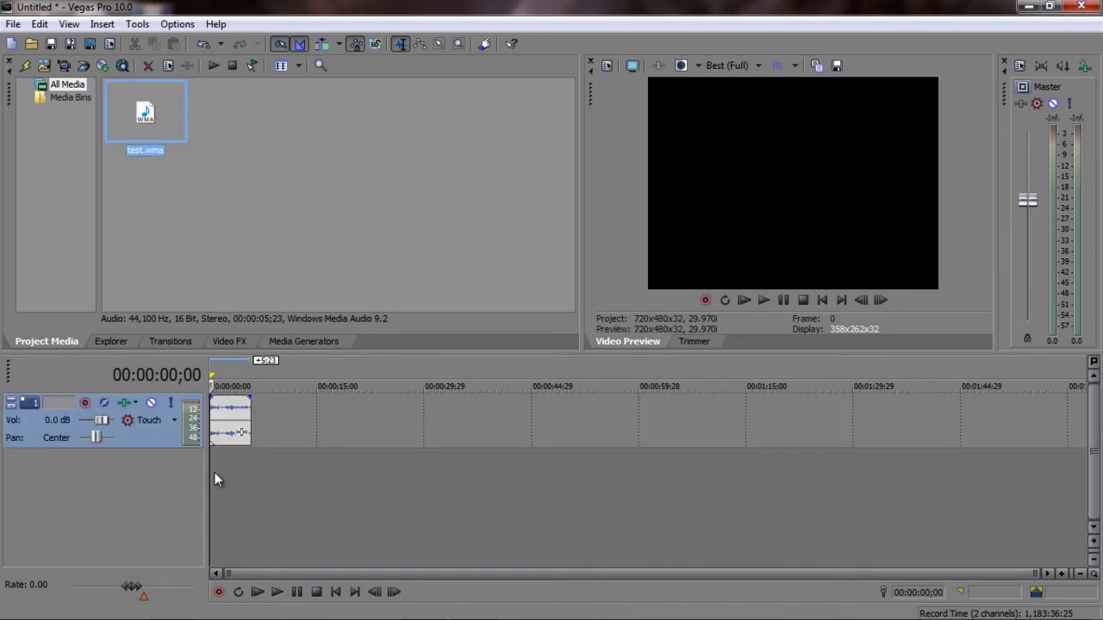
- Import 2011_9_29_20_40_4.M2TS from My Videos and place it on the timeline above the commentary
{"action": "left_click", "coordinate": [44, 65]}
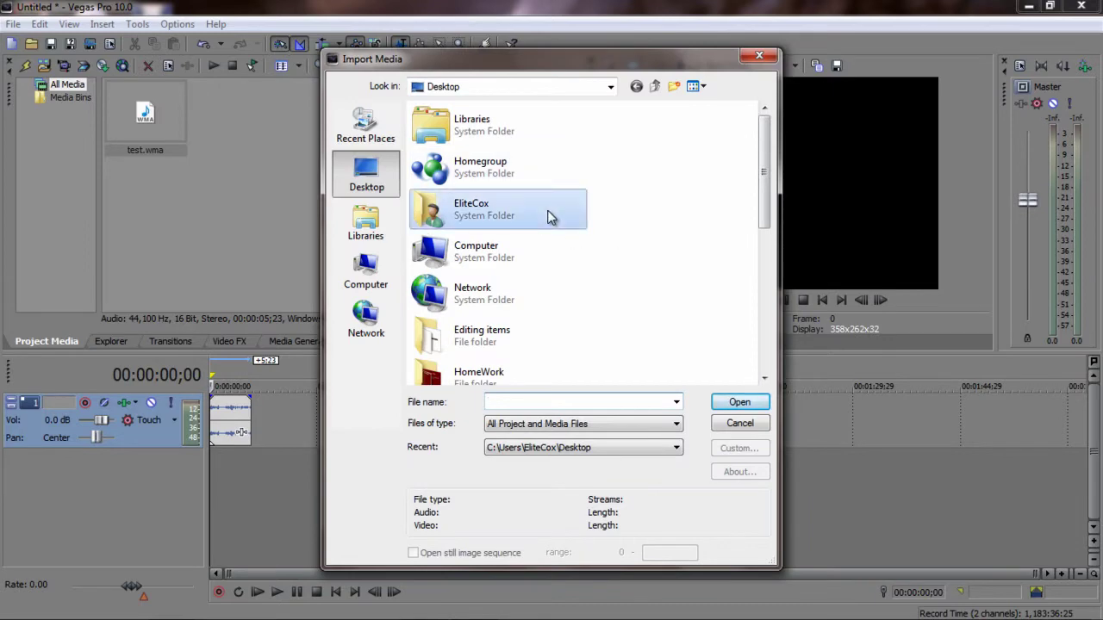
{"action": "double_click", "coordinate": [543, 215]}
{"action": "double_click", "coordinate": [502, 293]}
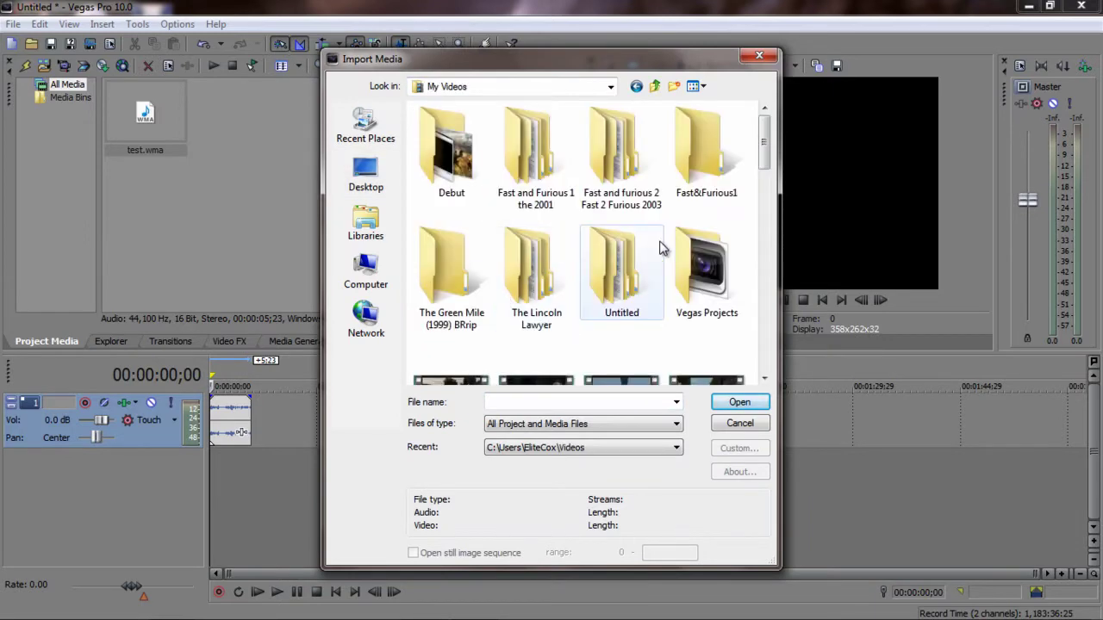
{"action": "left_click_drag", "start_coordinate": [761, 148], "coordinate": [763, 247]}
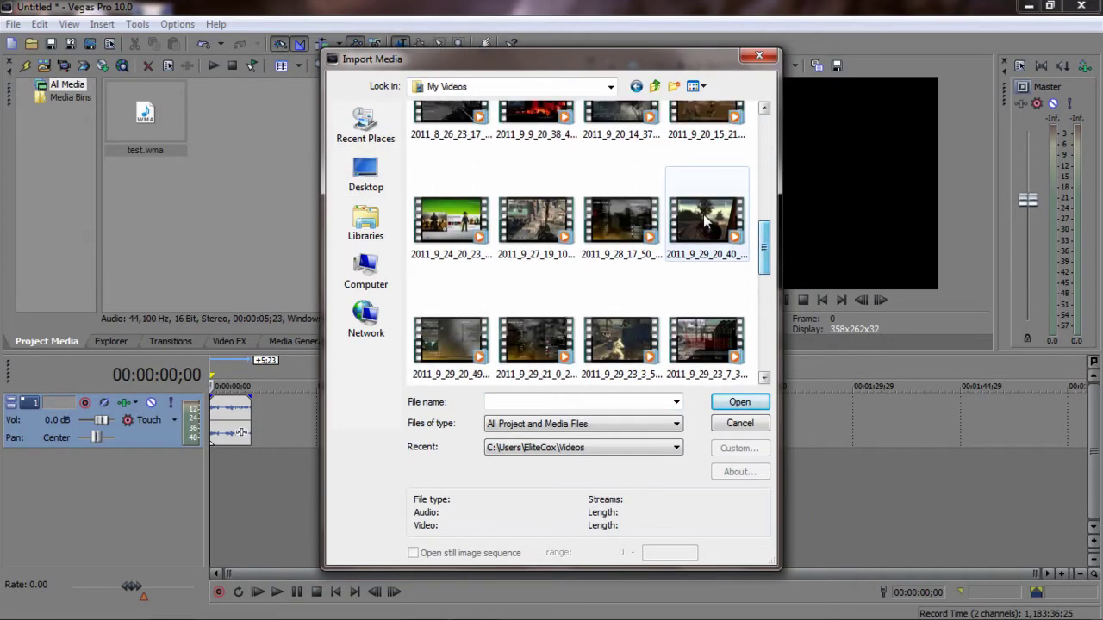
{"action": "left_click", "coordinate": [706, 224]}
{"action": "left_click", "coordinate": [739, 402]}
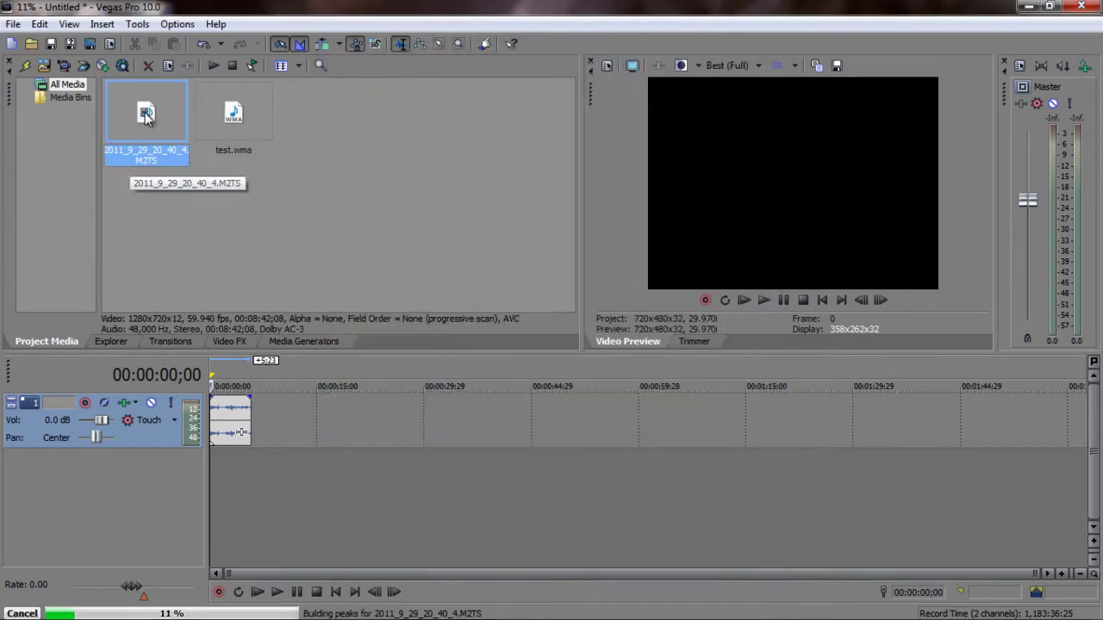
{"action": "left_click_drag", "start_coordinate": [271, 412], "coordinate": [238, 357]}
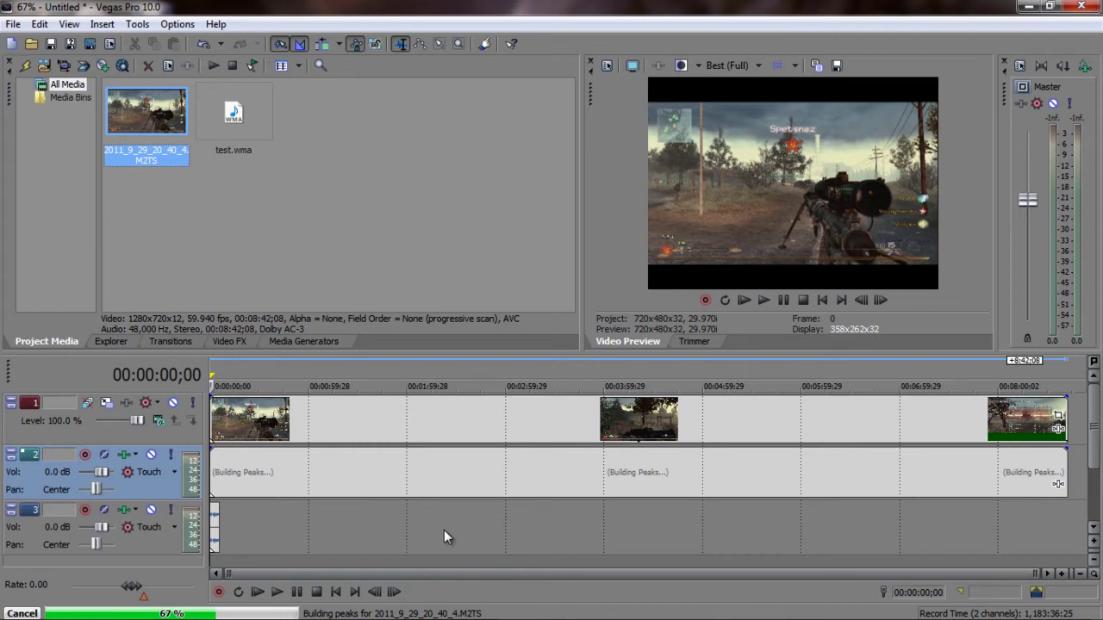
{"action": "mouse_move", "coordinate": [216, 538]}
{"action": "left_mouse_down"}
{"action": "mouse_move", "coordinate": [1068, 526]}
{"action": "mouse_move", "coordinate": [221, 527]}
{"action": "left_mouse_up"}
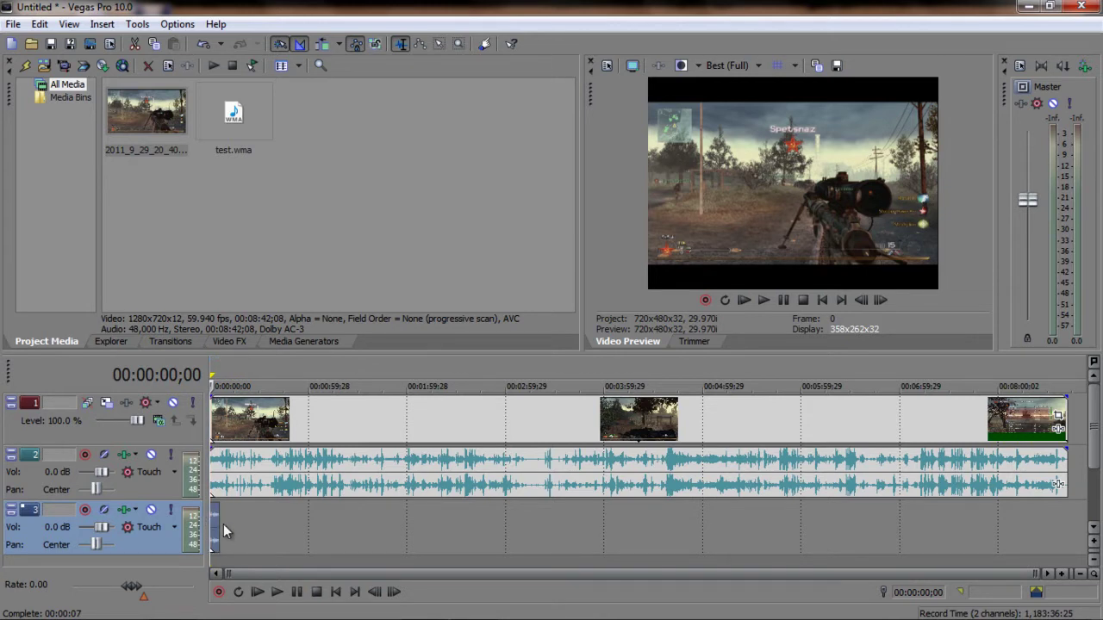
{"action": "left_click_drag", "start_coordinate": [216, 527], "coordinate": [1067, 534]}
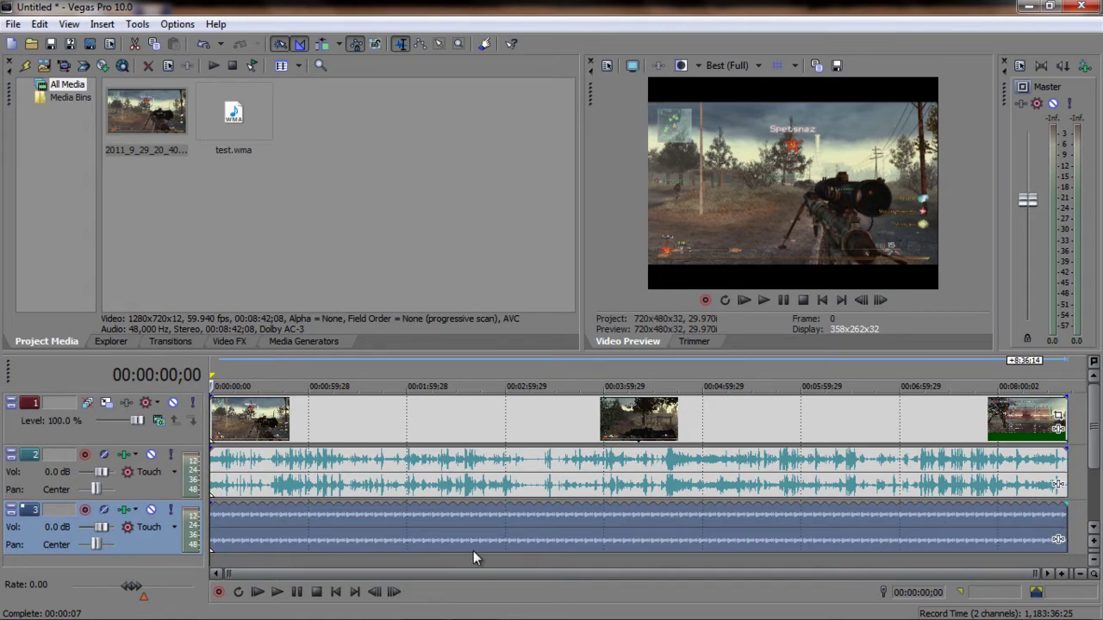
{"action": "left_click", "coordinate": [148, 508]}
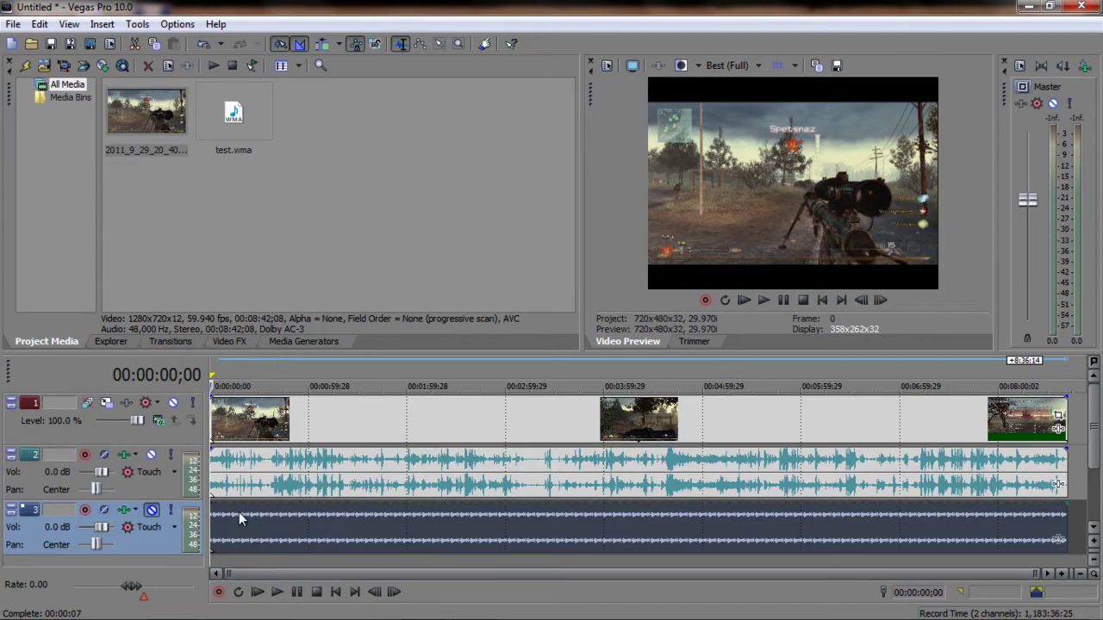
{"action": "mouse_move", "coordinate": [238, 431]}
{"action": "left_mouse_down"}
{"action": "mouse_move", "coordinate": [392, 422]}
{"action": "mouse_move", "coordinate": [254, 425]}
{"action": "left_mouse_up"}
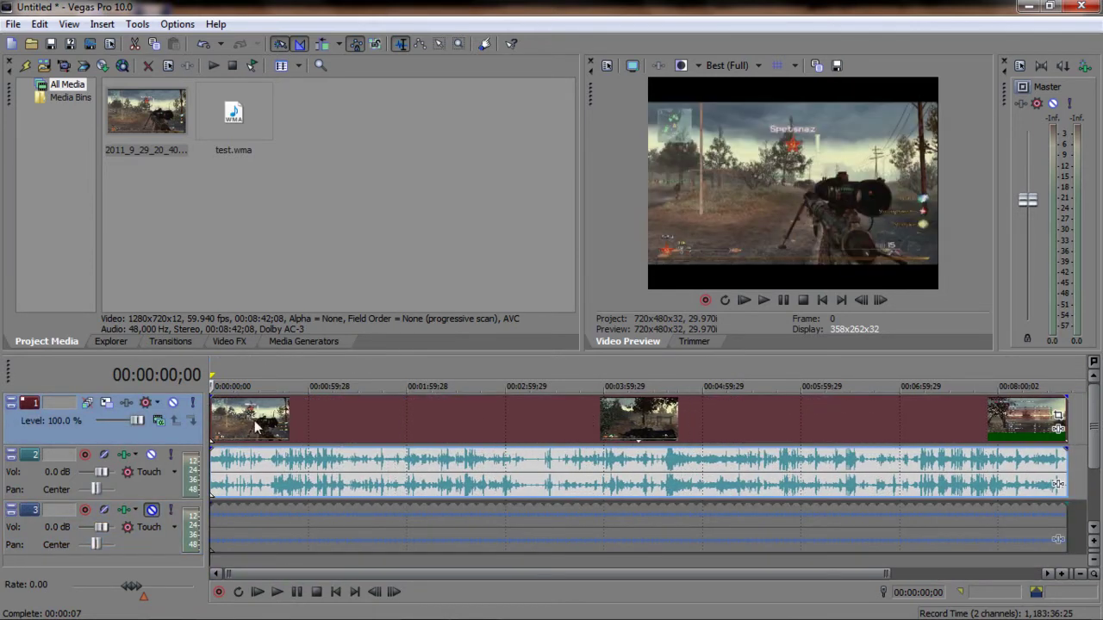
{"action": "scroll", "coordinate": [255, 425], "scroll_direction": "up", "scroll_amount": 10}
{"action": "scroll", "coordinate": [254, 425], "scroll_direction": "down", "scroll_amount": 2}
{"action": "scroll", "coordinate": [254, 425], "scroll_direction": "down", "scroll_amount": 2}
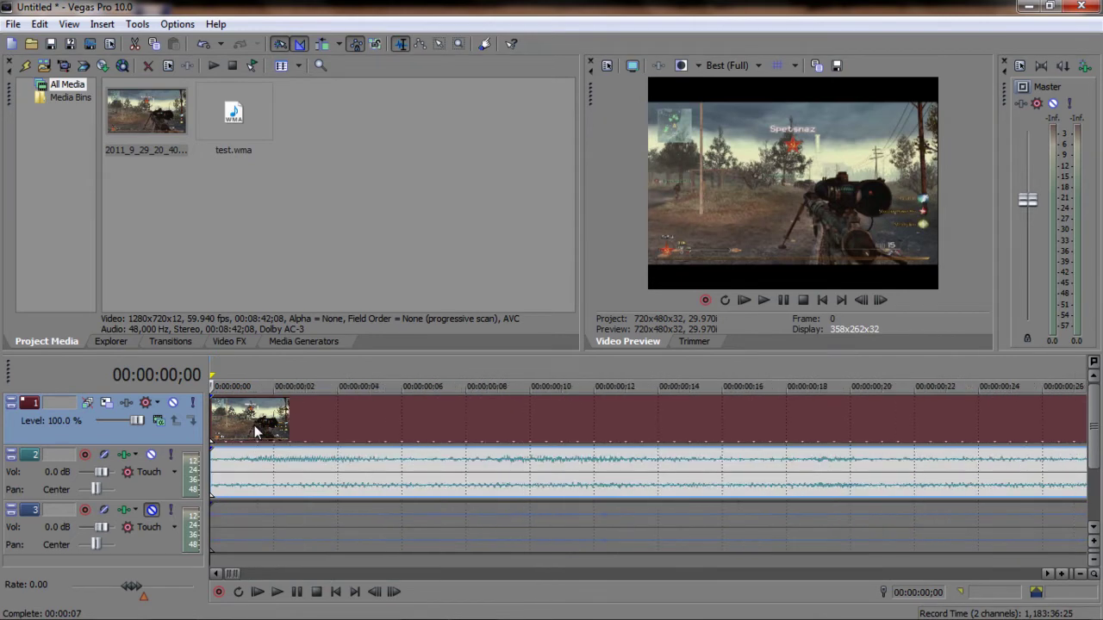
{"action": "scroll", "coordinate": [255, 424], "scroll_direction": "down", "scroll_amount": 3}
{"action": "scroll", "coordinate": [254, 425], "scroll_direction": "down", "scroll_amount": 4}
{"action": "scroll", "coordinate": [254, 425], "scroll_direction": "up", "scroll_amount": 8}
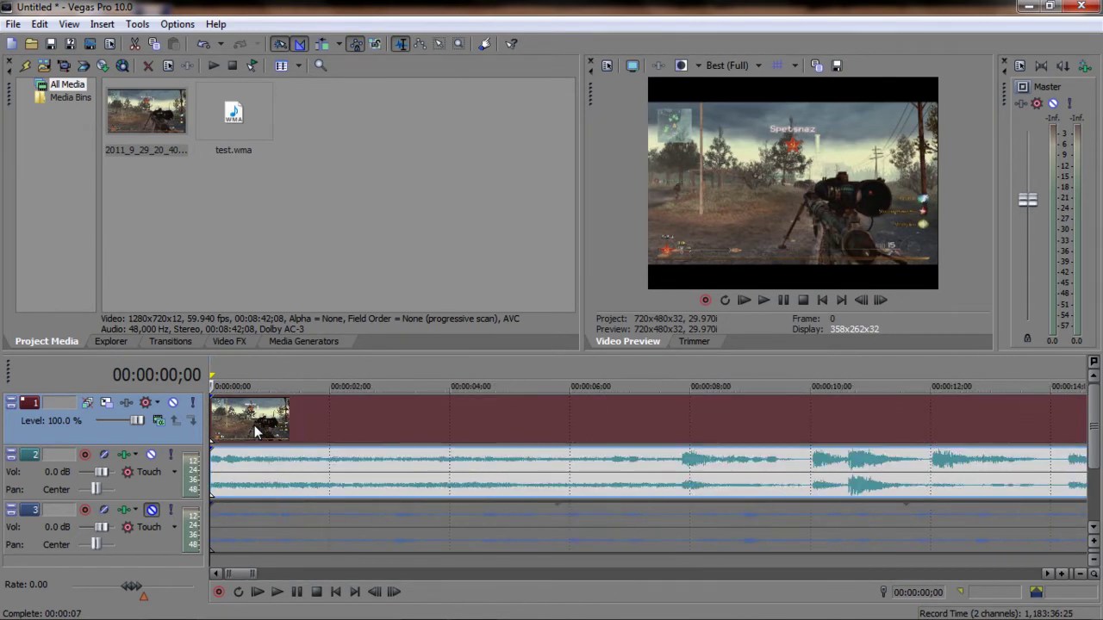
{"action": "scroll", "coordinate": [254, 424], "scroll_direction": "down", "scroll_amount": 2}
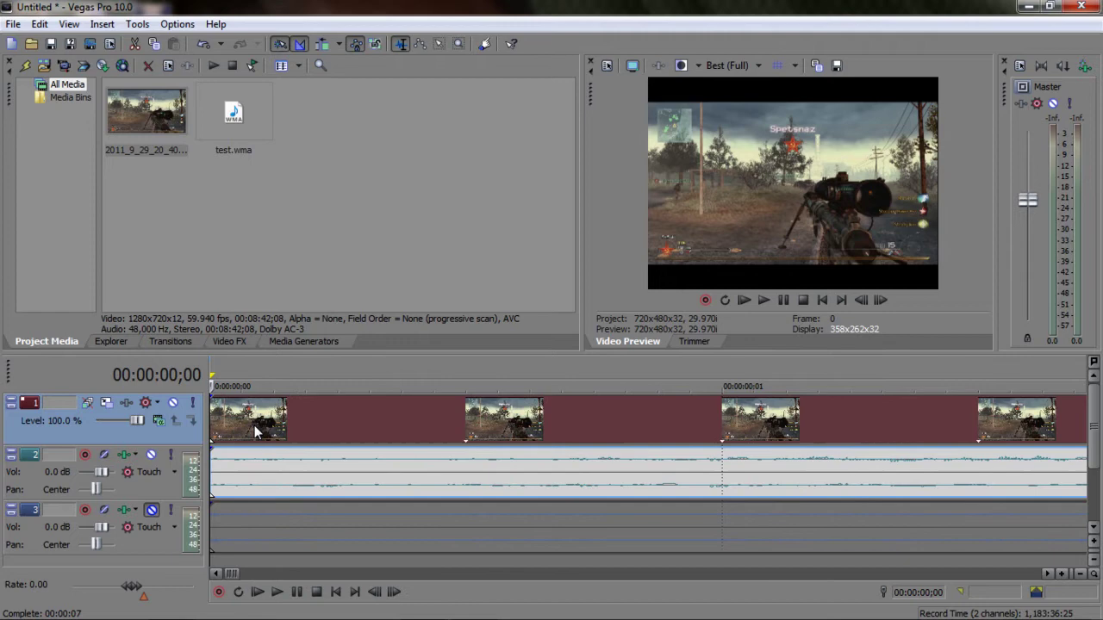
{"action": "scroll", "coordinate": [254, 425], "scroll_direction": "up", "scroll_amount": 1}
{"action": "scroll", "coordinate": [254, 424], "scroll_direction": "down", "scroll_amount": 8}
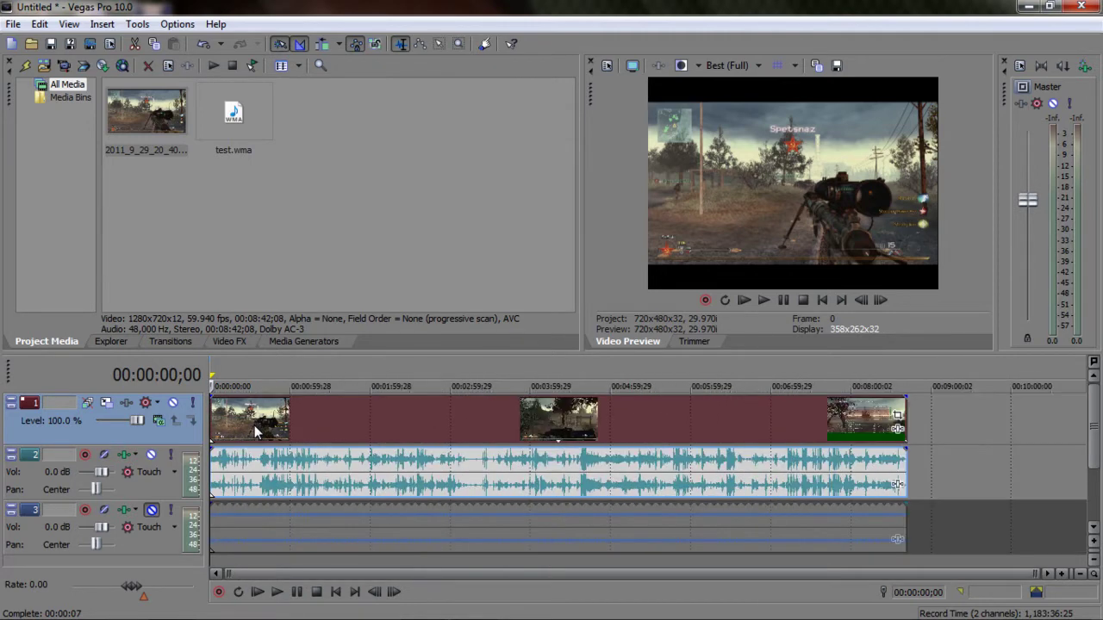
{"action": "scroll", "coordinate": [254, 425], "scroll_direction": "up", "scroll_amount": 9}
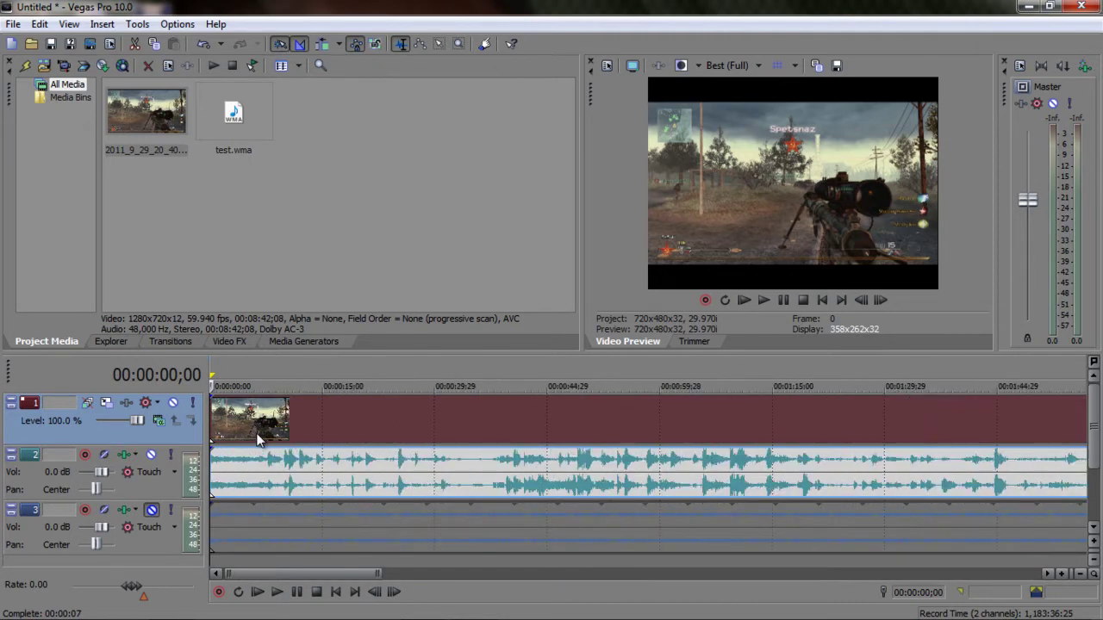
{"action": "scroll", "coordinate": [257, 439], "scroll_direction": "up", "scroll_amount": 1}
{"action": "scroll", "coordinate": [257, 439], "scroll_direction": "up", "scroll_amount": 1}
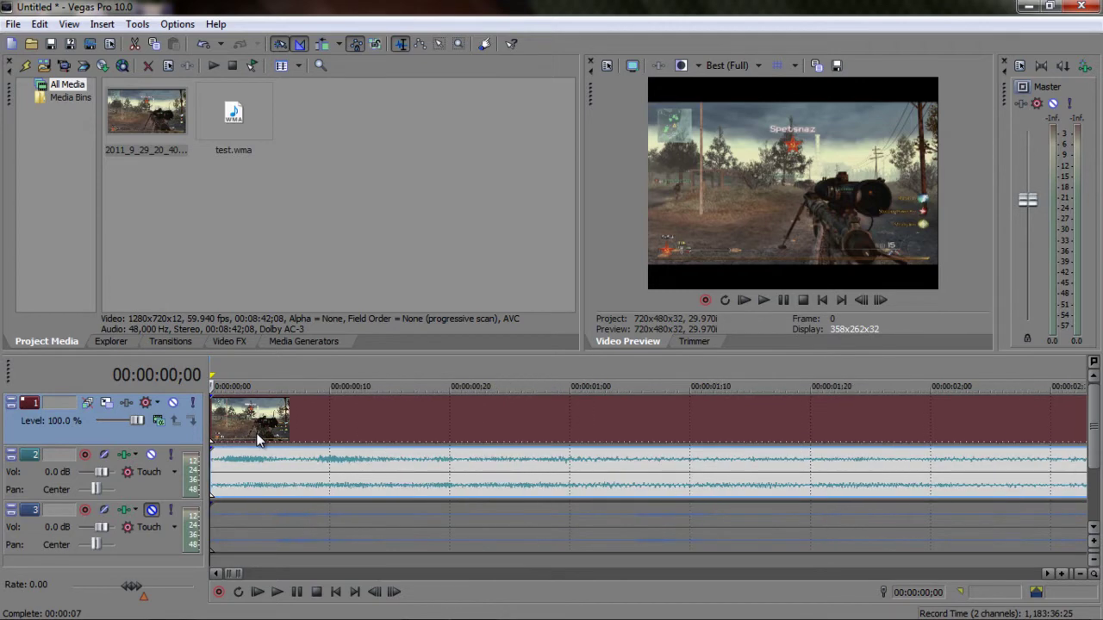
{"action": "scroll", "coordinate": [257, 439], "scroll_direction": "down", "scroll_amount": 1}
{"action": "scroll", "coordinate": [257, 440], "scroll_direction": "down", "scroll_amount": 1}
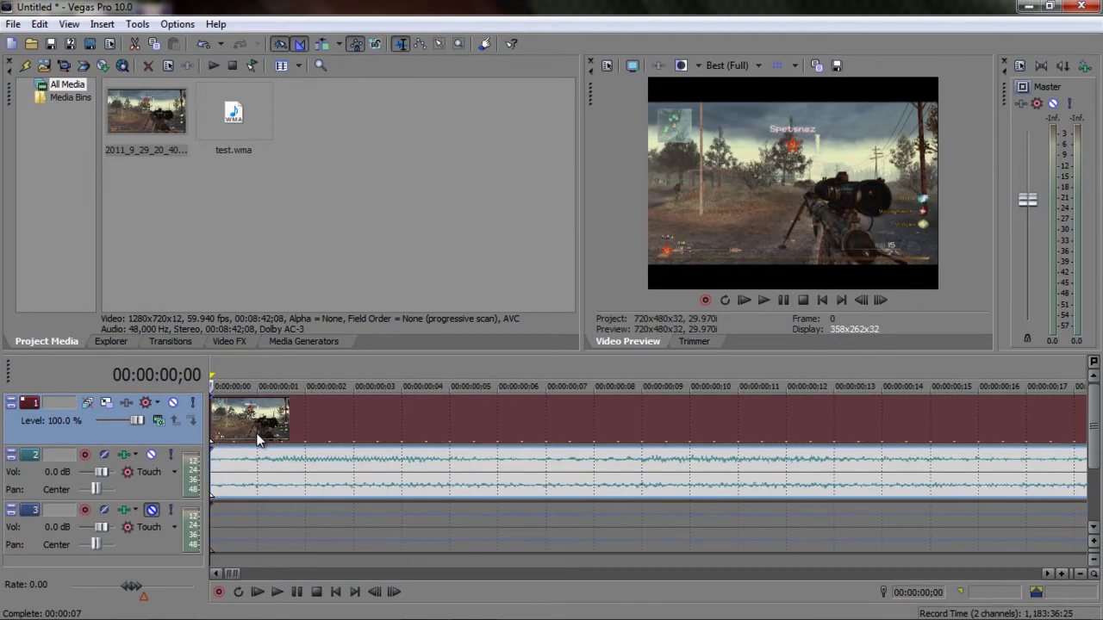
{"action": "scroll", "coordinate": [257, 440], "scroll_direction": "up", "scroll_amount": 1}
{"action": "scroll", "coordinate": [256, 439], "scroll_direction": "up", "scroll_amount": 1}
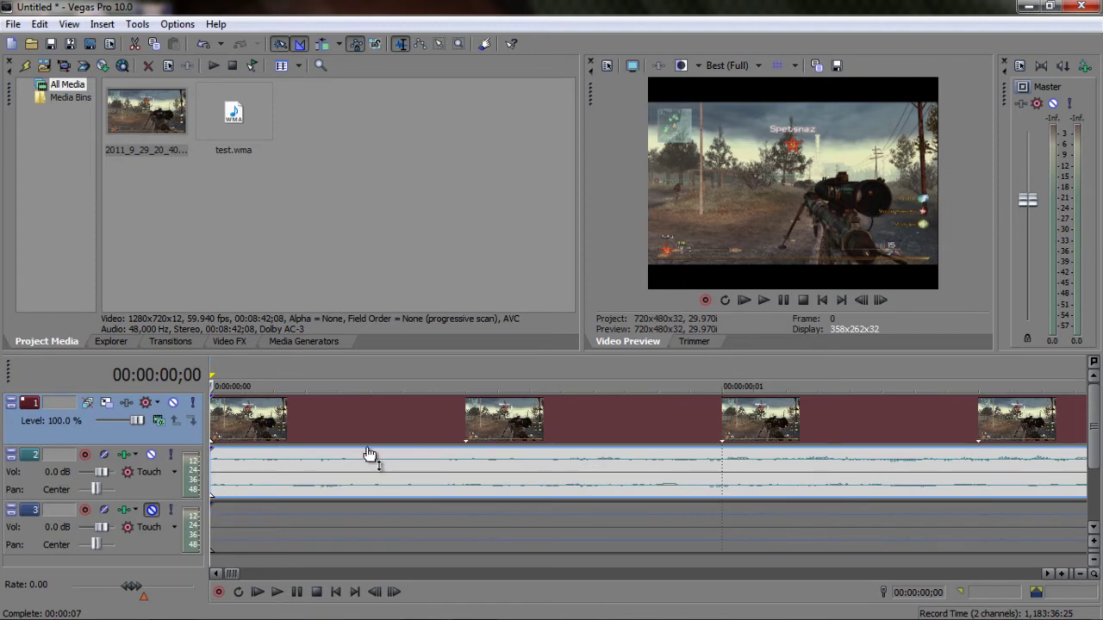
{"action": "key", "text": "Right"}
{"action": "key", "text": "Left"}
{"action": "key", "text": "Right"}
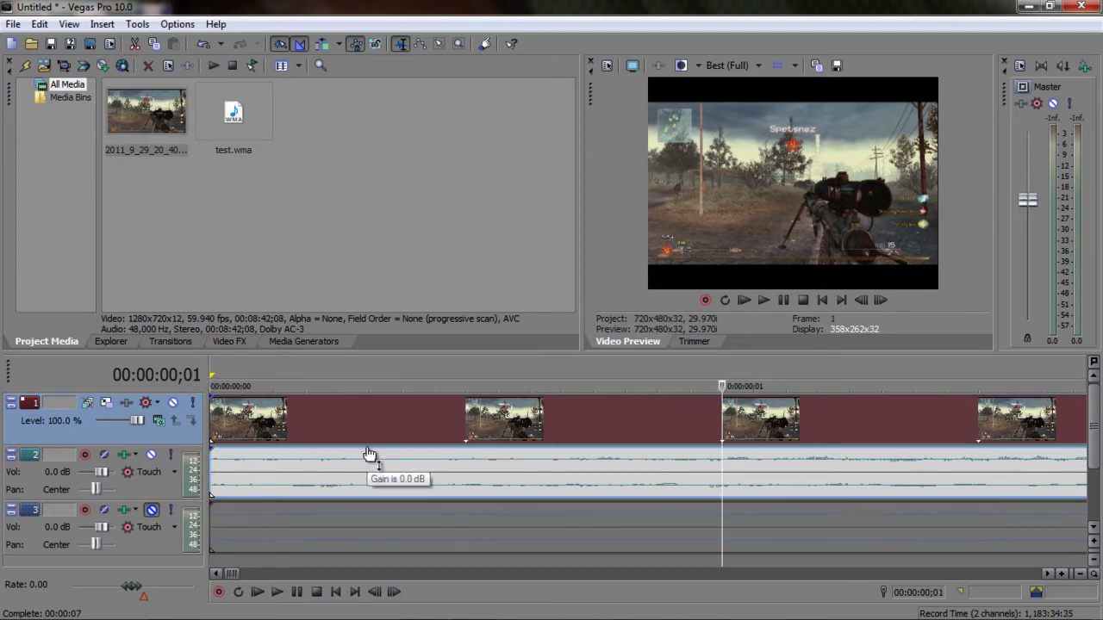
{"action": "scroll", "coordinate": [369, 454], "scroll_direction": "down", "scroll_amount": 1}
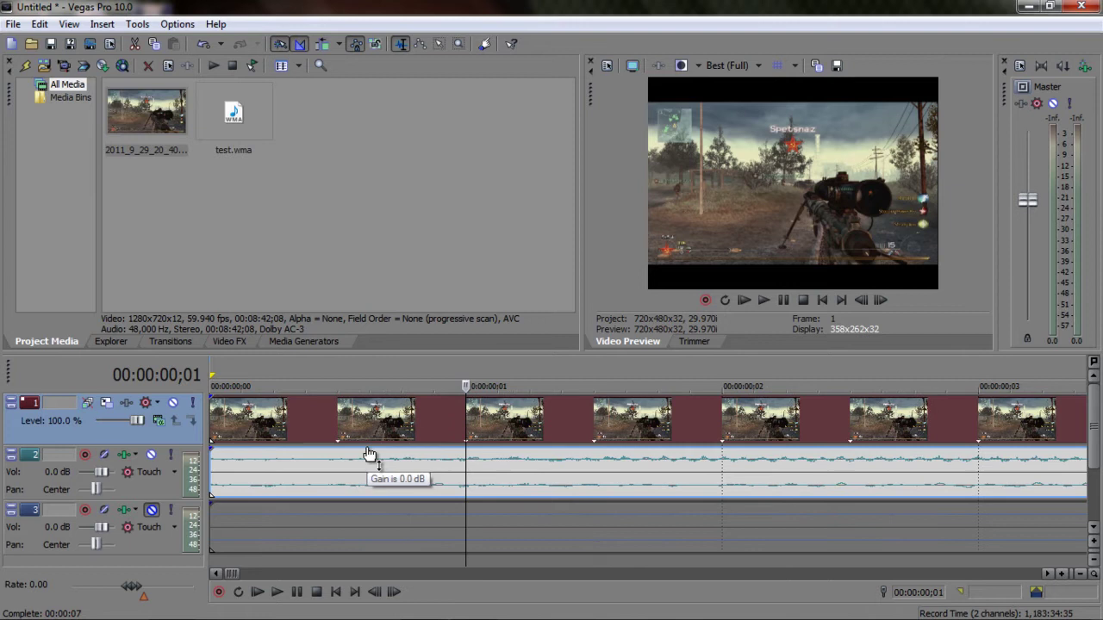
{"action": "key", "text": "Left"}
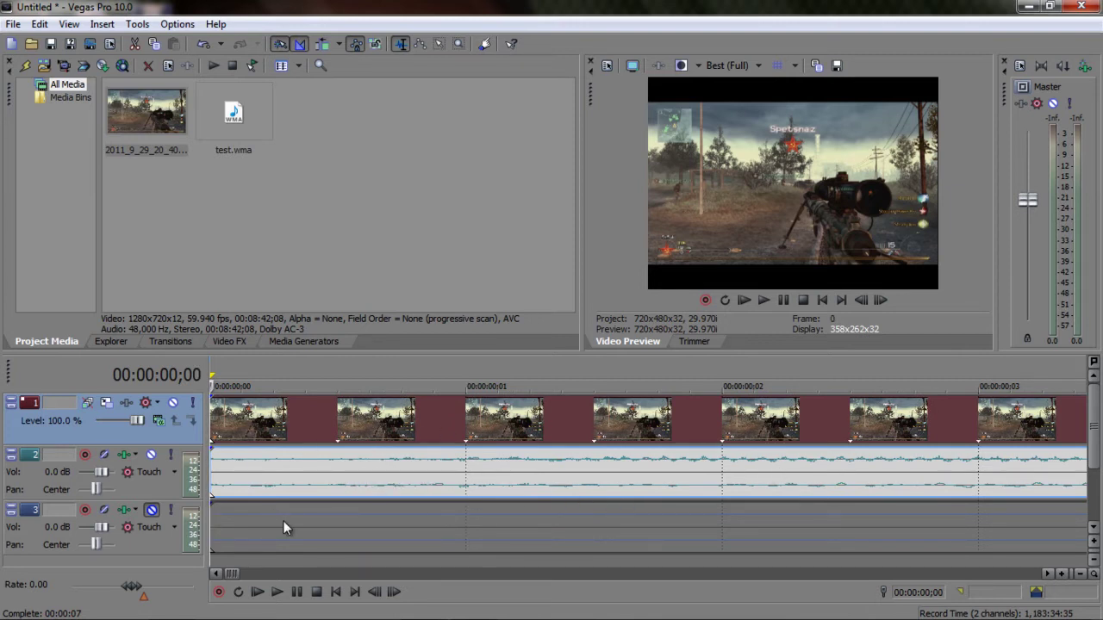
- Select the third audio track and the gameplay video event
{"action": "left_click", "coordinate": [304, 474]}
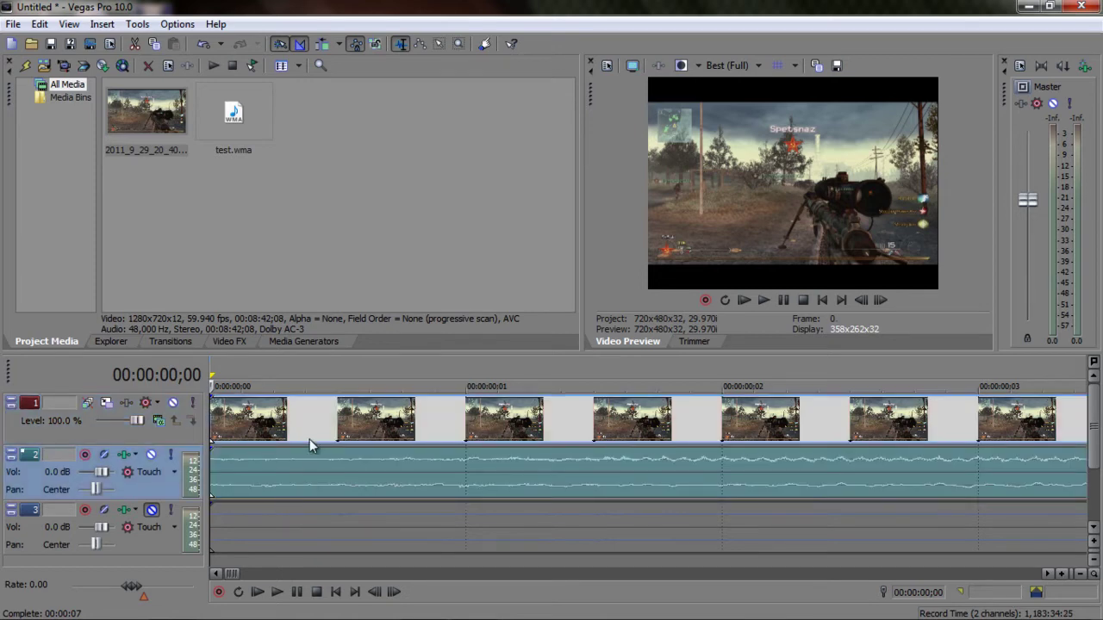
{"action": "left_click", "coordinate": [319, 520]}
{"action": "key", "text": "Right"}
{"action": "left_click", "coordinate": [307, 423]}
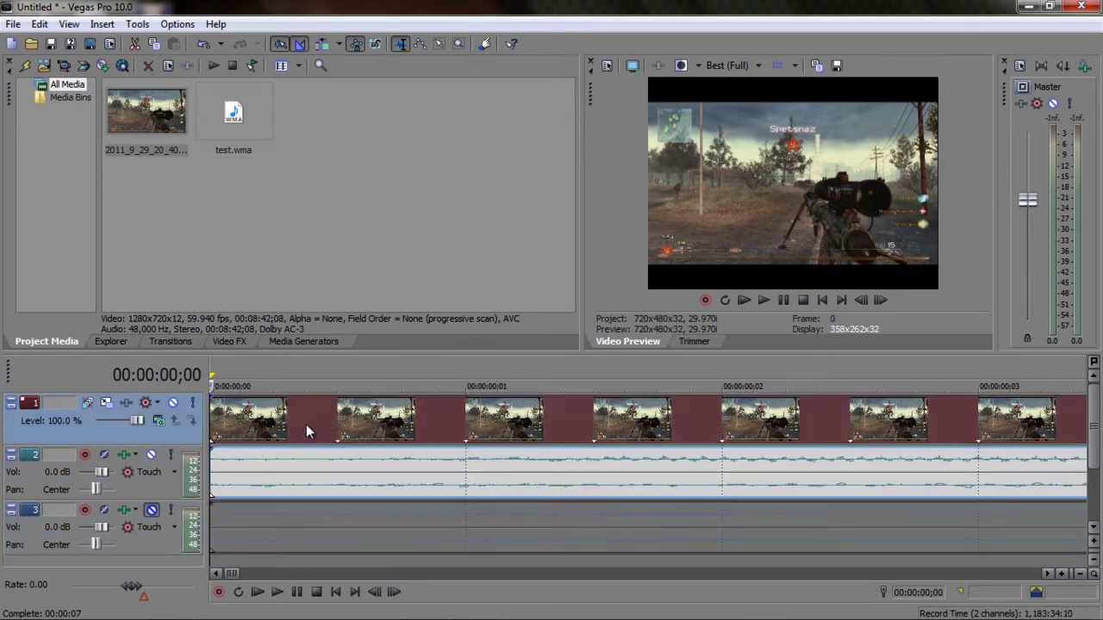
- Play back the opening, then drag the commentary event on track 3 into place
{"action": "left_click", "coordinate": [276, 592]}
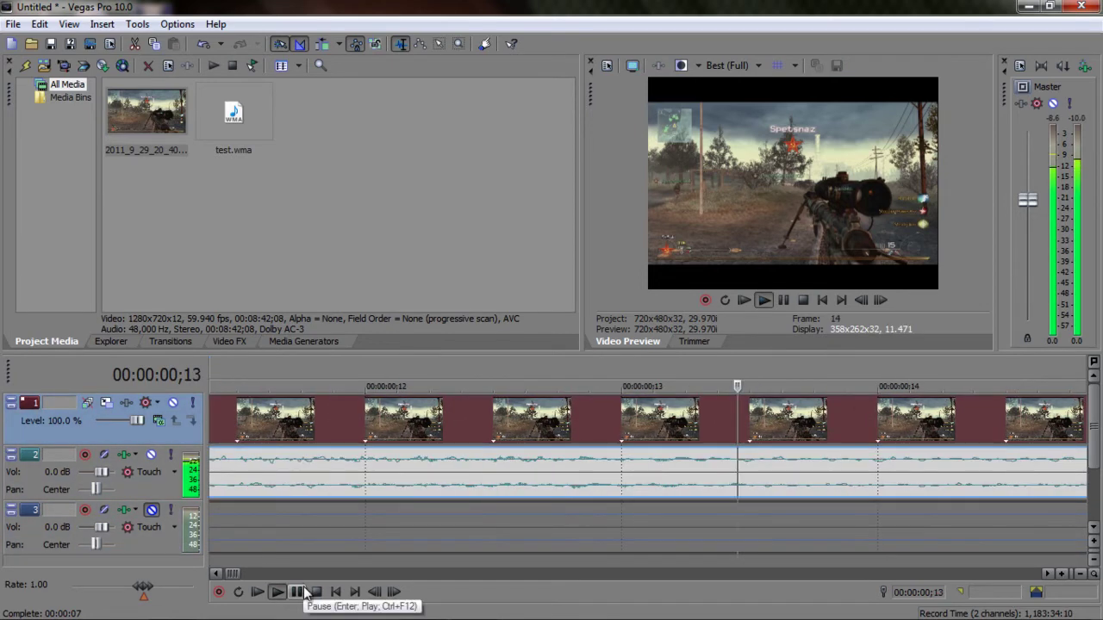
{"action": "left_click", "coordinate": [316, 592]}
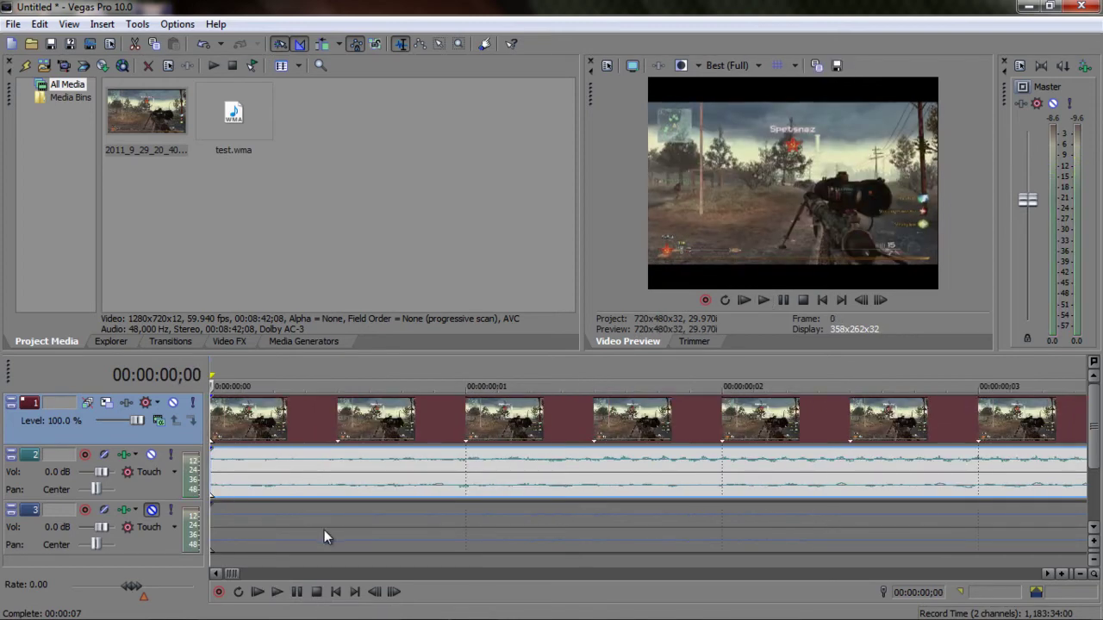
{"action": "mouse_move", "coordinate": [272, 522]}
{"action": "left_mouse_down"}
{"action": "mouse_move", "coordinate": [355, 529]}
{"action": "mouse_move", "coordinate": [243, 523]}
{"action": "left_mouse_up"}
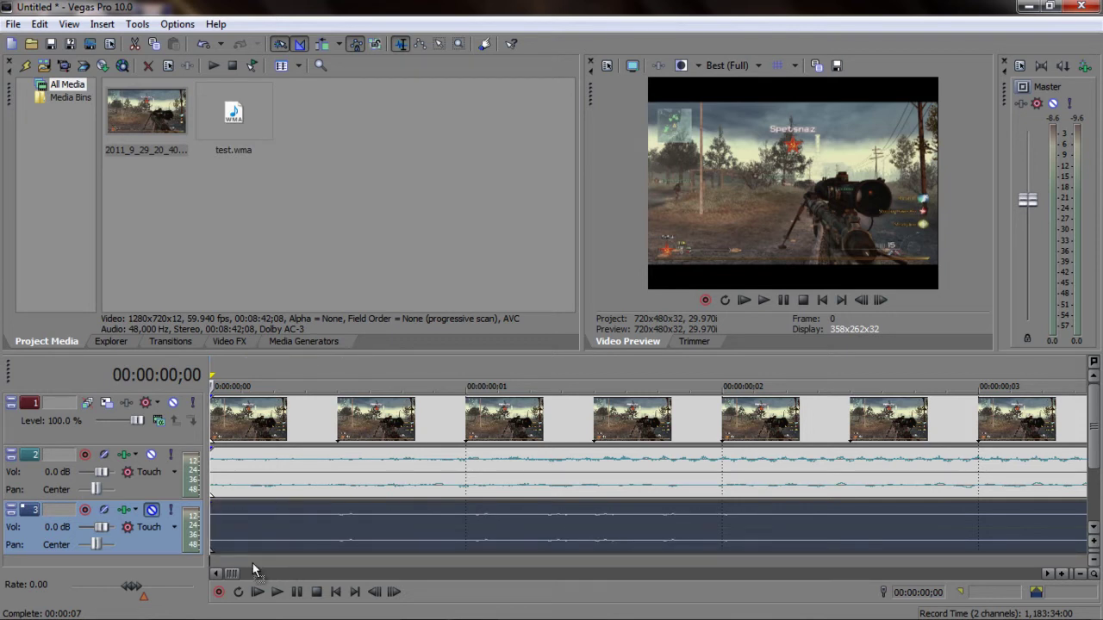
{"action": "key", "text": "ctrl+q"}
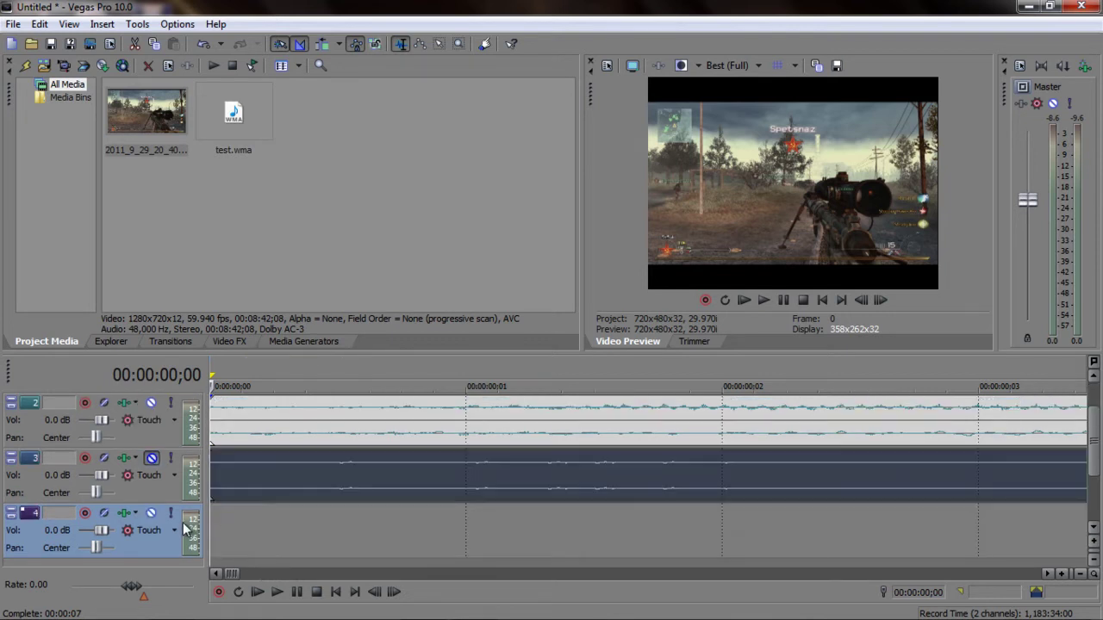
{"action": "right_click", "coordinate": [171, 544]}
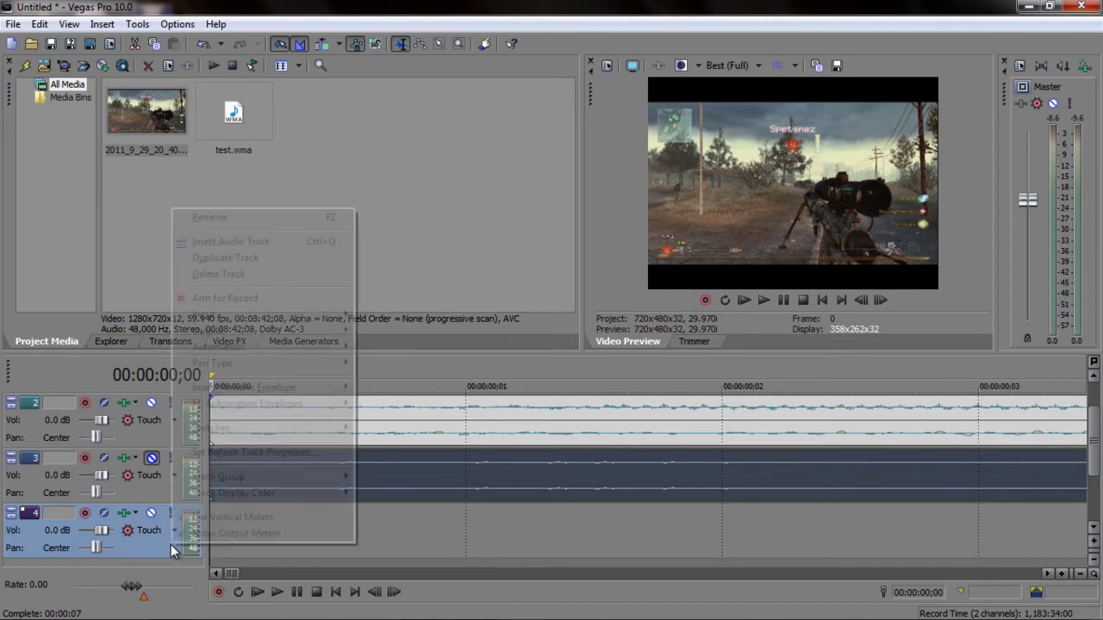
{"action": "left_click", "coordinate": [243, 273]}
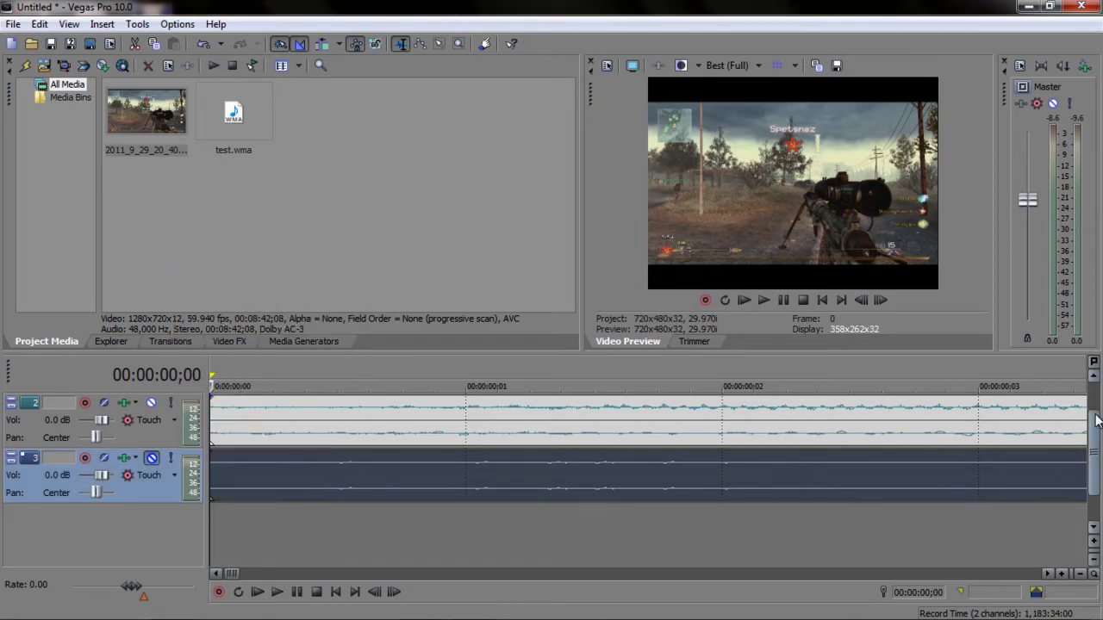
{"action": "left_click", "coordinate": [1094, 375]}
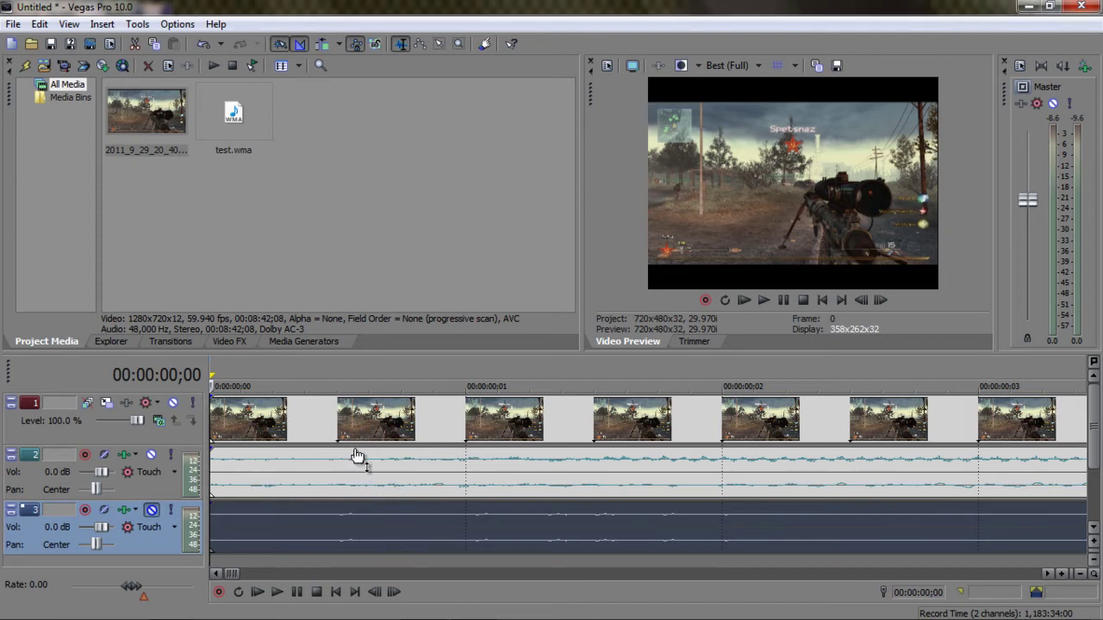
{"action": "left_click", "coordinate": [309, 430]}
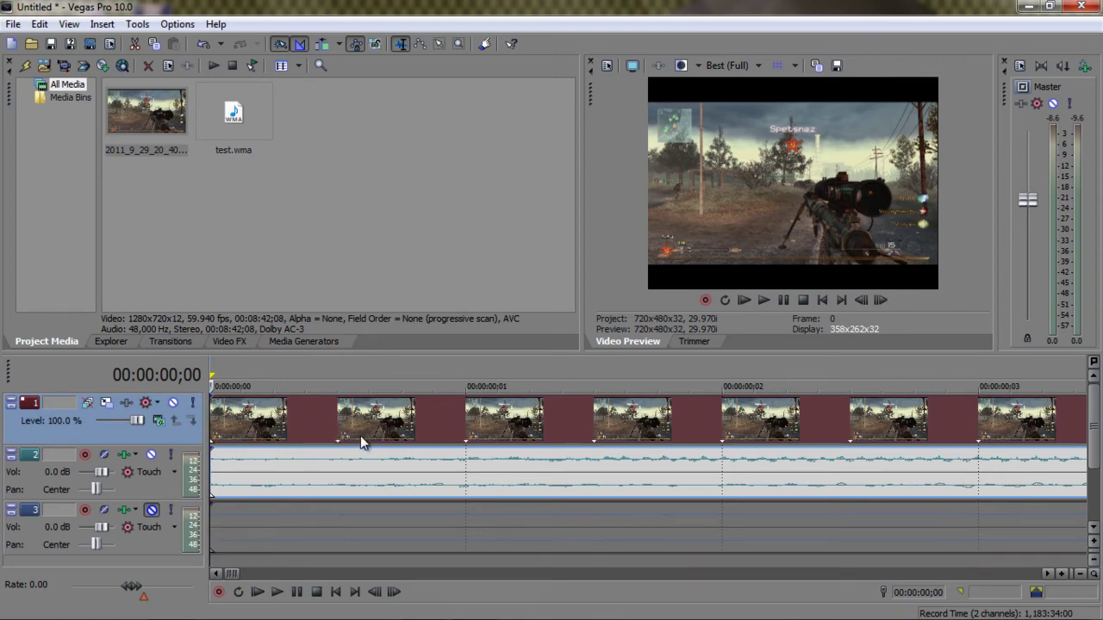
{"action": "scroll", "coordinate": [339, 514], "scroll_direction": "down", "scroll_amount": 5}
{"action": "scroll", "coordinate": [339, 507], "scroll_direction": "down", "scroll_amount": 2}
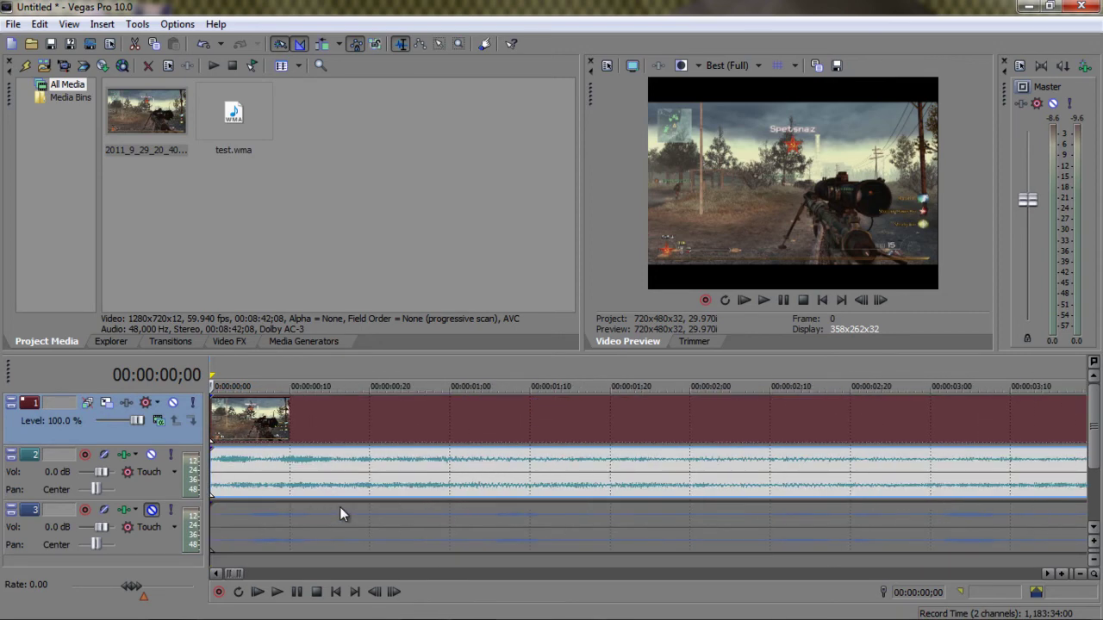
{"action": "scroll", "coordinate": [339, 507], "scroll_direction": "down", "scroll_amount": 2}
{"action": "scroll", "coordinate": [339, 507], "scroll_direction": "down", "scroll_amount": 3}
{"action": "scroll", "coordinate": [340, 507], "scroll_direction": "down", "scroll_amount": 4}
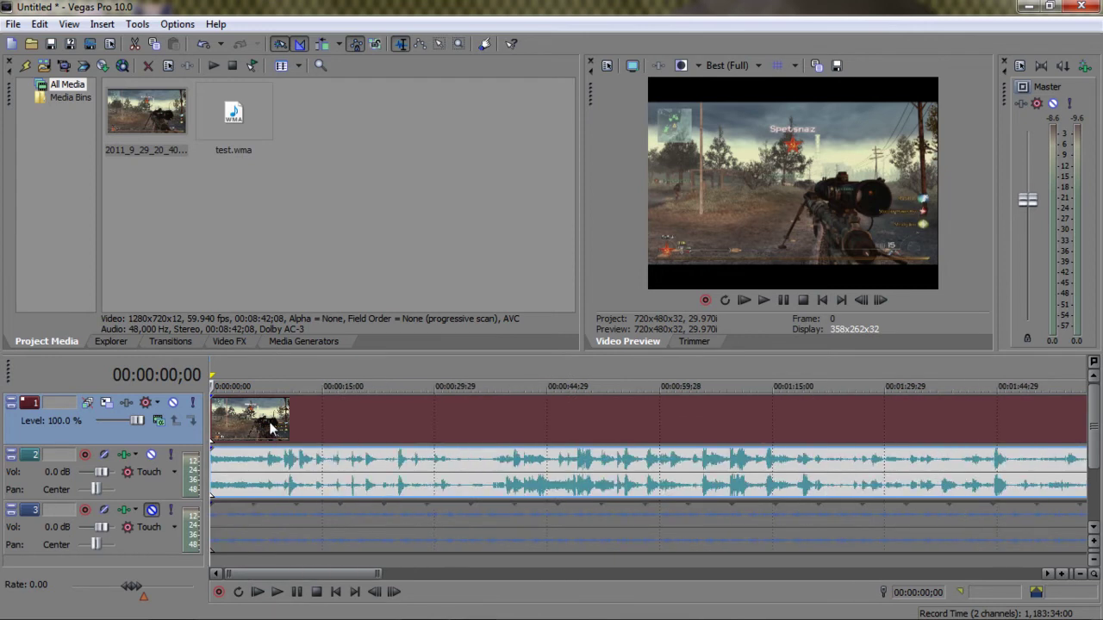
{"action": "mouse_move", "coordinate": [273, 422]}
{"action": "left_mouse_down"}
{"action": "mouse_move", "coordinate": [294, 424]}
{"action": "mouse_move", "coordinate": [280, 423]}
{"action": "left_mouse_up"}
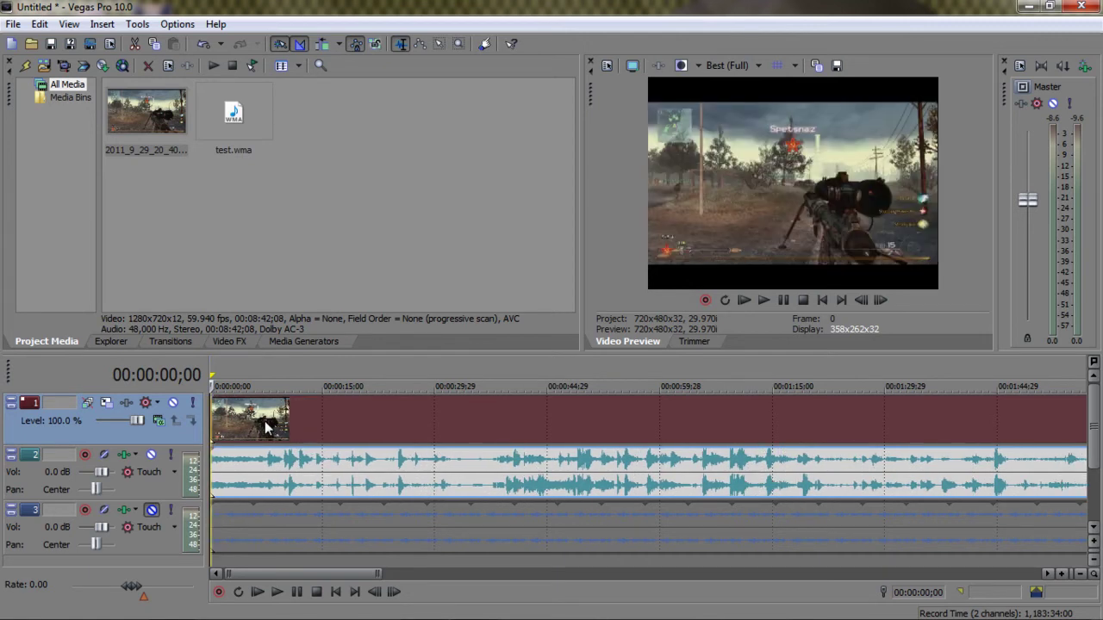
{"action": "mouse_move", "coordinate": [282, 424]}
{"action": "left_mouse_down"}
{"action": "mouse_move", "coordinate": [336, 433]}
{"action": "mouse_move", "coordinate": [262, 427]}
{"action": "mouse_move", "coordinate": [285, 429]}
{"action": "mouse_move", "coordinate": [271, 430]}
{"action": "left_mouse_up"}
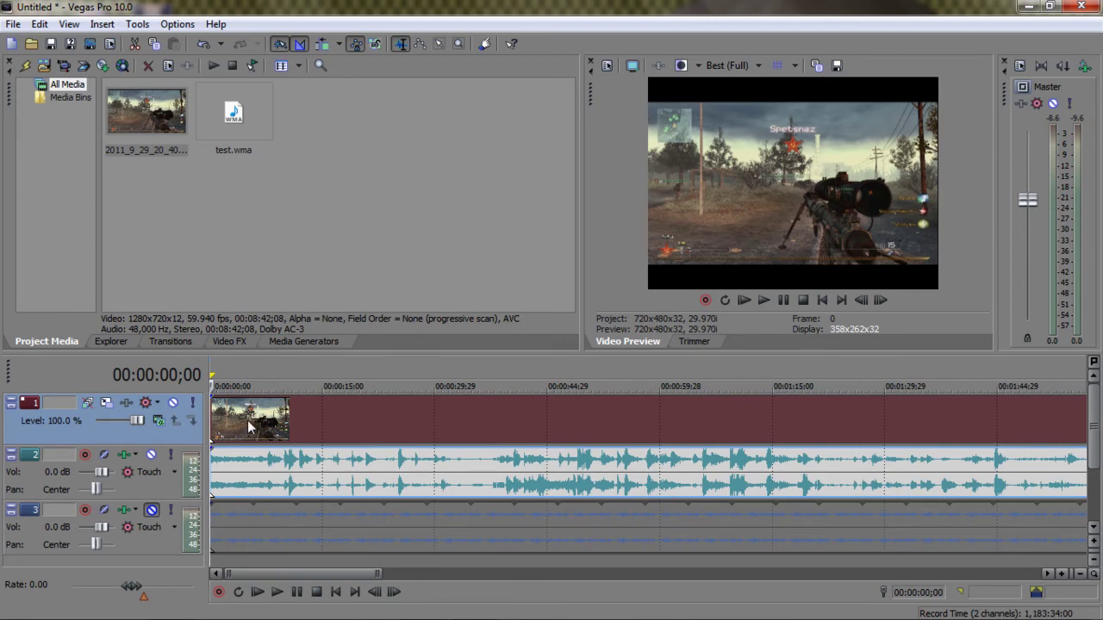
{"action": "mouse_move", "coordinate": [250, 427]}
{"action": "left_mouse_down"}
{"action": "mouse_move", "coordinate": [366, 428]}
{"action": "mouse_move", "coordinate": [248, 428]}
{"action": "mouse_move", "coordinate": [299, 437]}
{"action": "mouse_move", "coordinate": [280, 433]}
{"action": "left_mouse_up"}
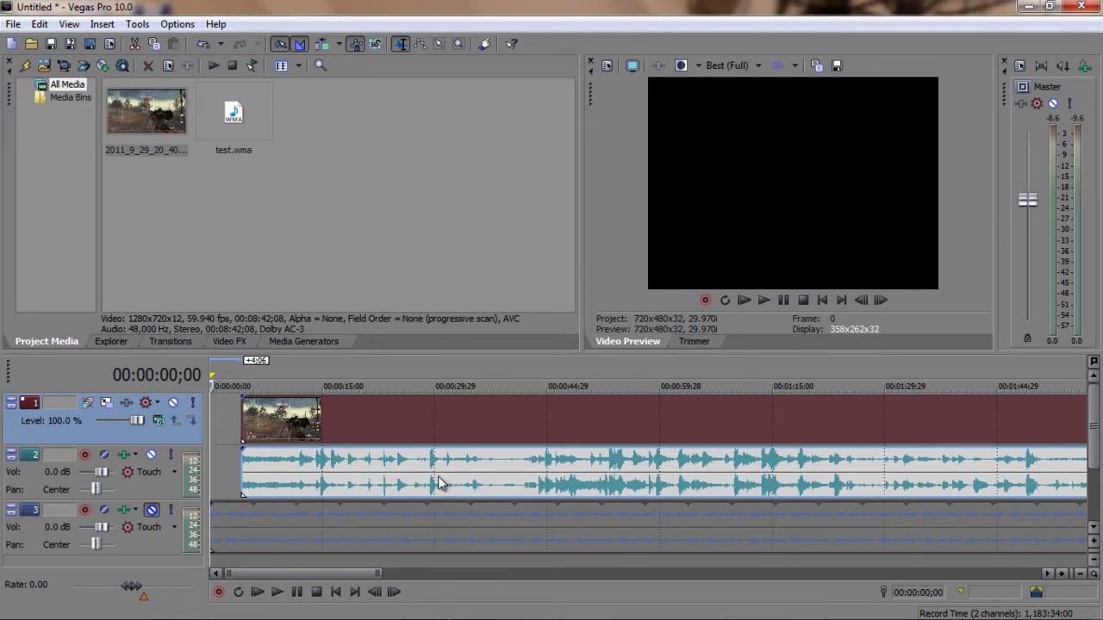
{"action": "mouse_move", "coordinate": [438, 476]}
{"action": "left_mouse_down"}
{"action": "mouse_move", "coordinate": [427, 415]}
{"action": "mouse_move", "coordinate": [408, 413]}
{"action": "left_mouse_up"}
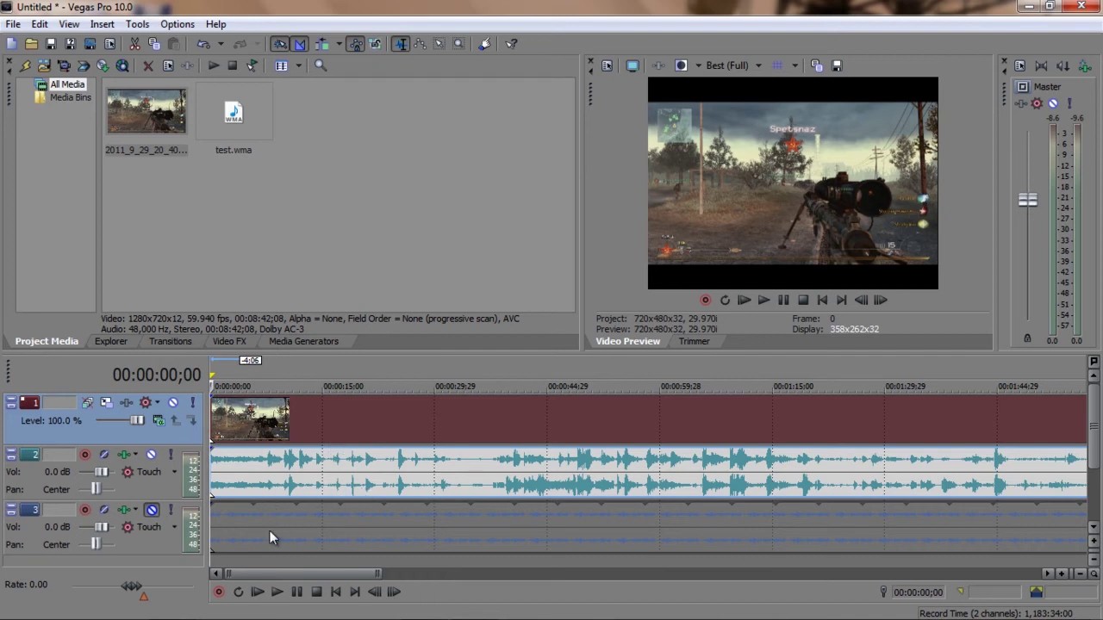
- Slide the track 3 commentary event later, then slightly earlier to match the gameplay start
{"action": "left_click_drag", "start_coordinate": [418, 534], "coordinate": [368, 529]}
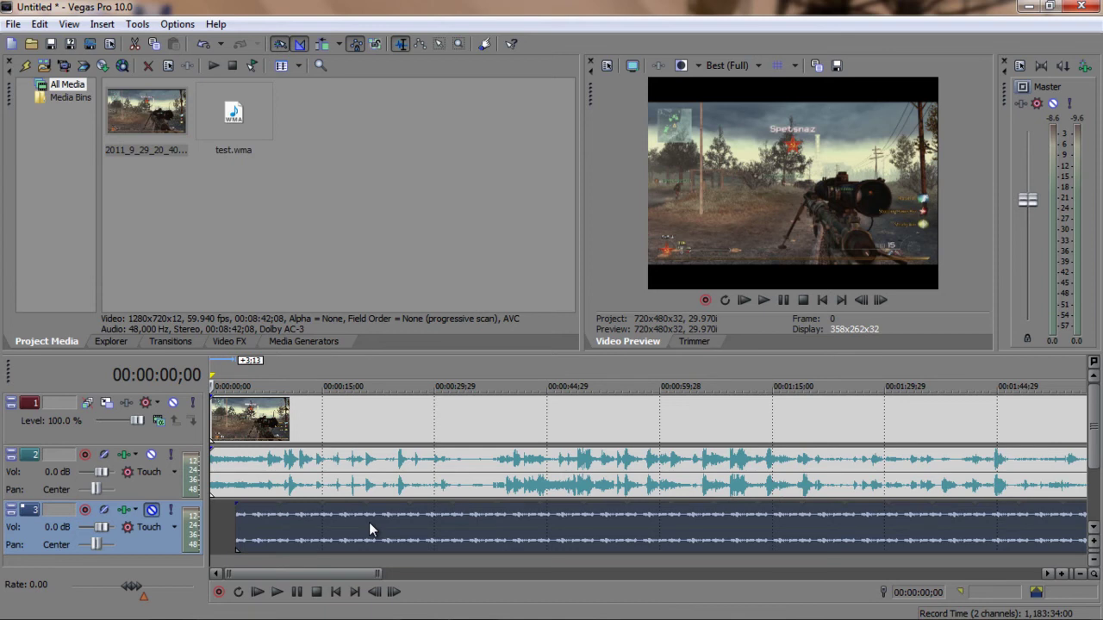
{"action": "left_click_drag", "start_coordinate": [369, 522], "coordinate": [313, 532]}
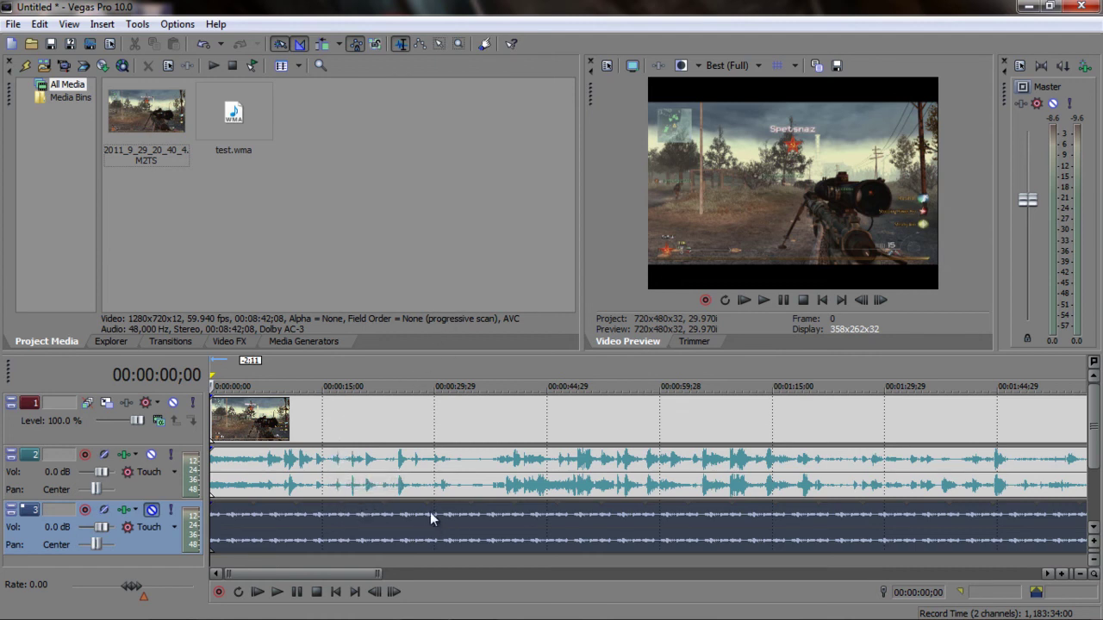
{"action": "left_click", "coordinate": [454, 480]}
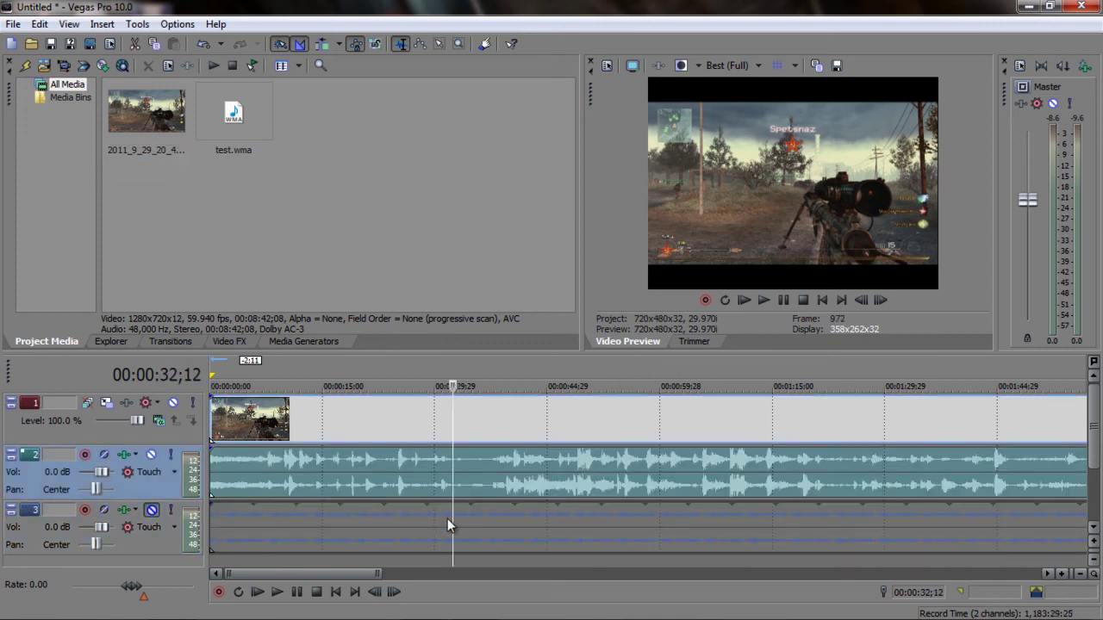
{"action": "left_click", "coordinate": [447, 518]}
{"action": "left_click", "coordinate": [475, 480]}
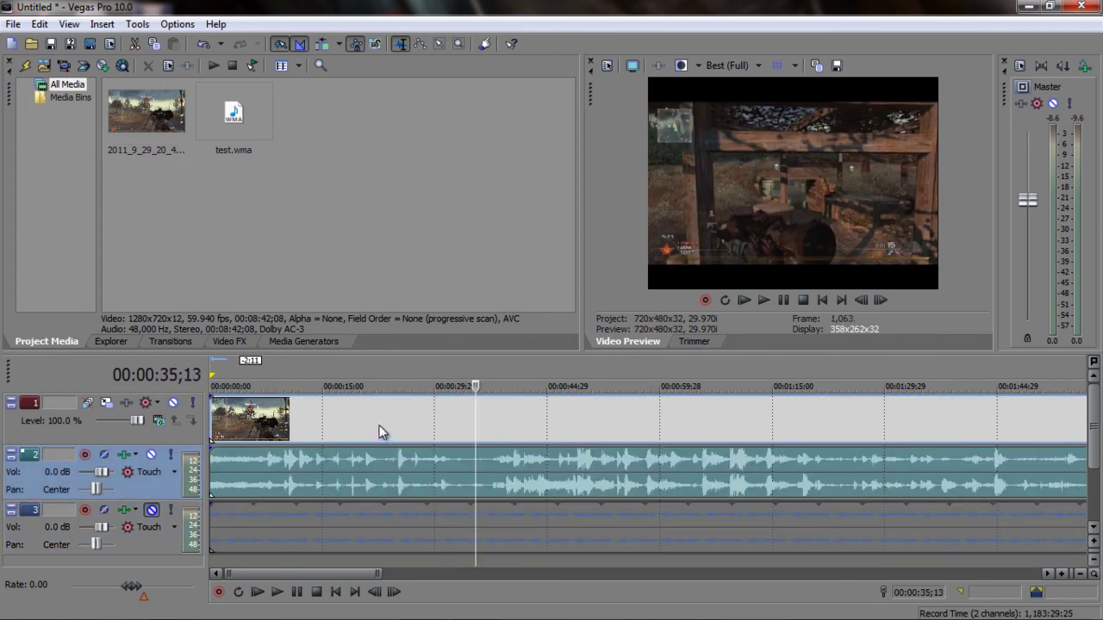
{"action": "left_click", "coordinate": [377, 470]}
{"action": "left_click", "coordinate": [333, 504]}
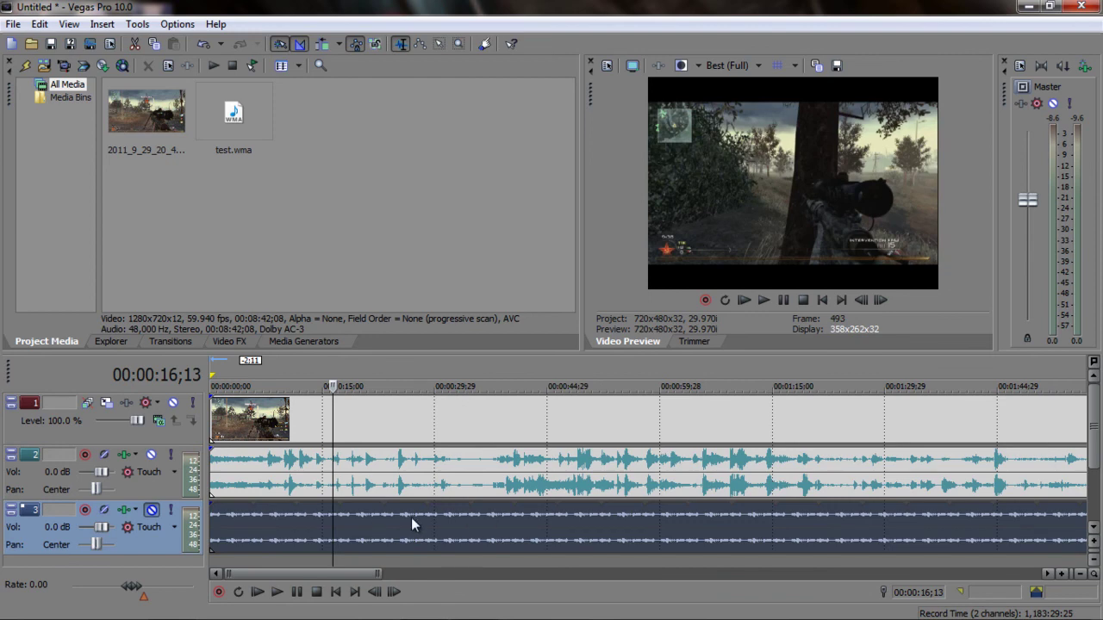
{"action": "key", "text": "ctrl+Home"}
{"action": "left_click", "coordinate": [304, 433]}
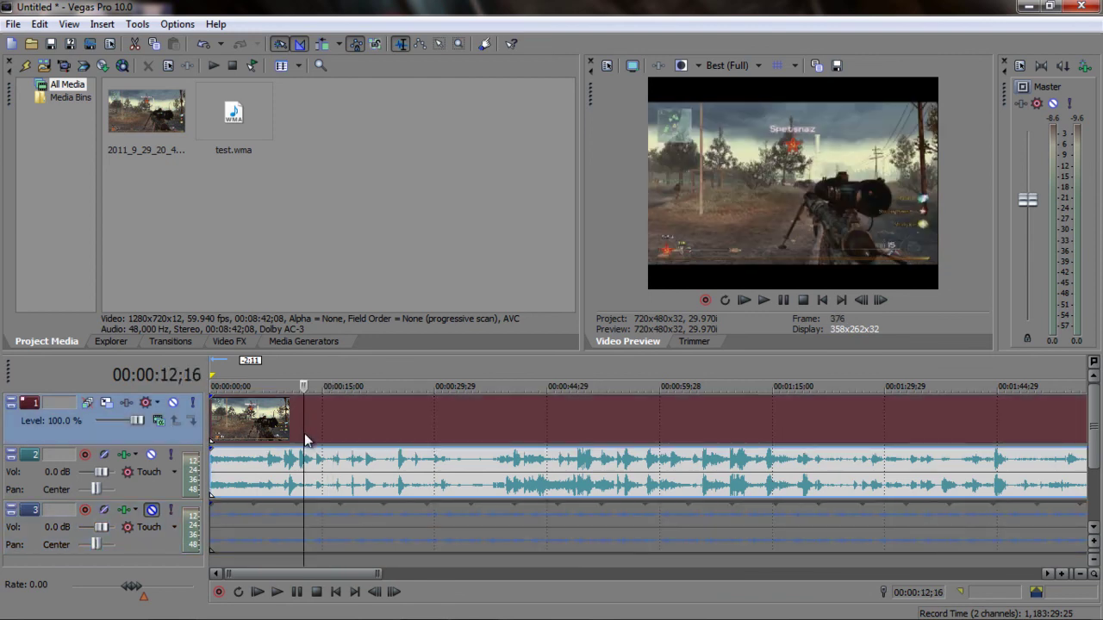
{"action": "left_click", "coordinate": [324, 541]}
{"action": "left_click", "coordinate": [251, 456]}
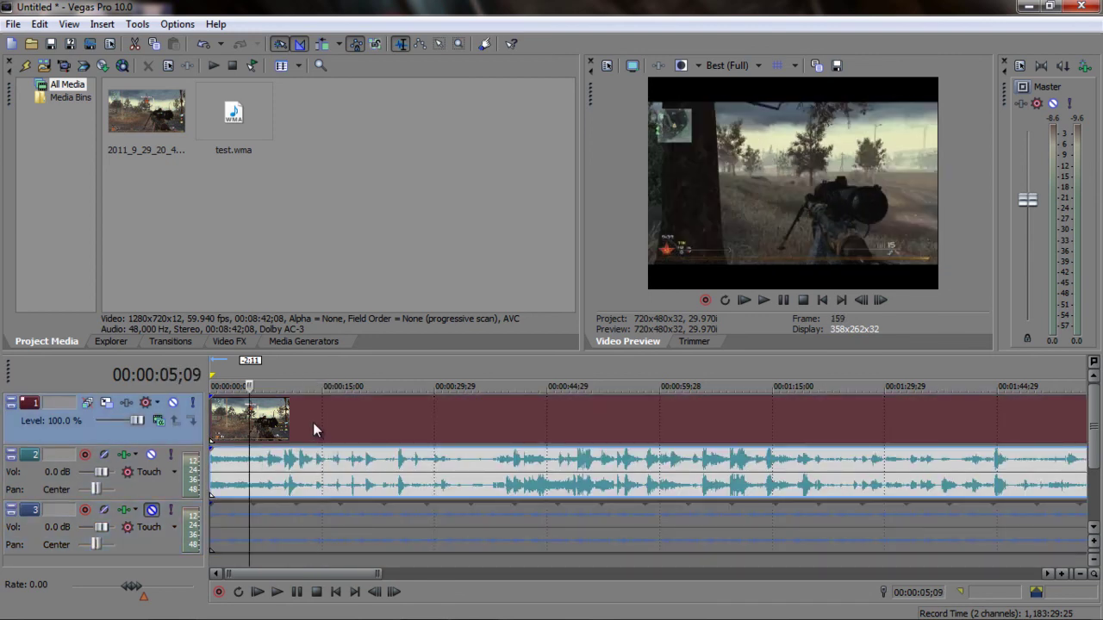
{"action": "key", "text": "ctrl+Home"}
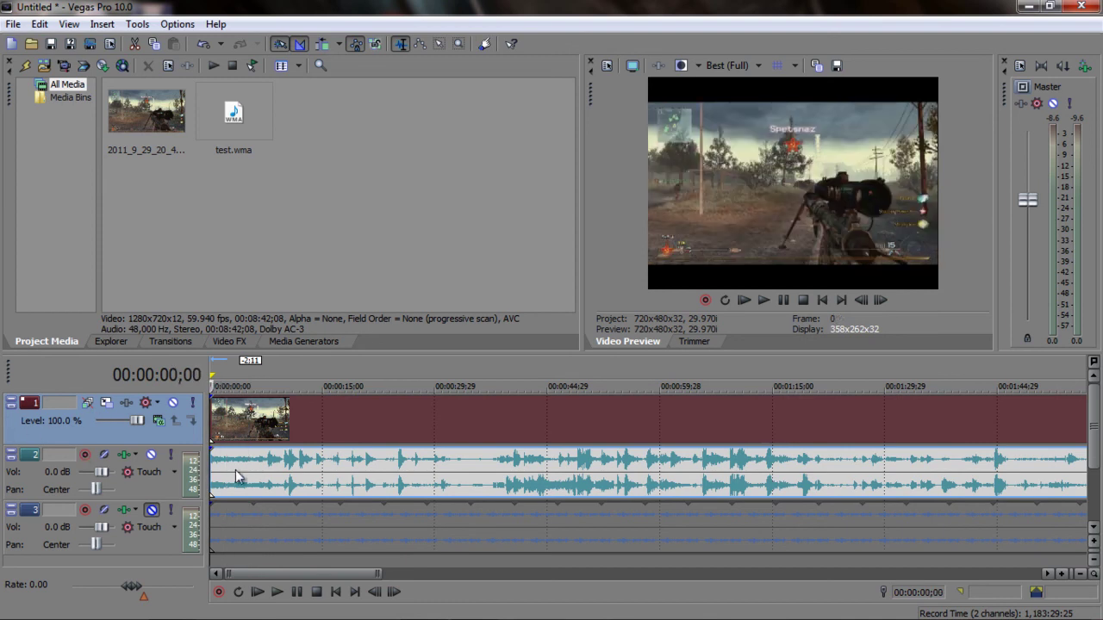